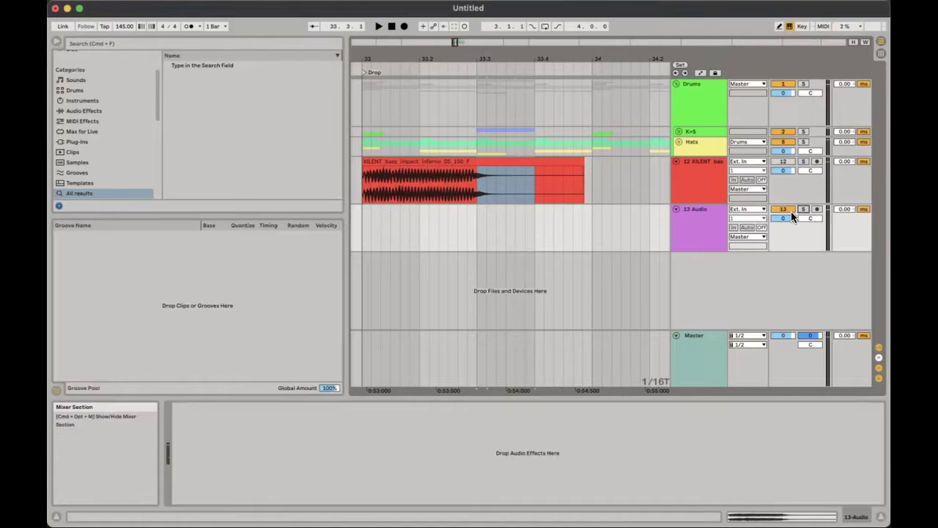
- Paste the copied bass impact tail onto audio track 13 at bar 33 and audition it in solo
click(364, 225)
key(super+v)
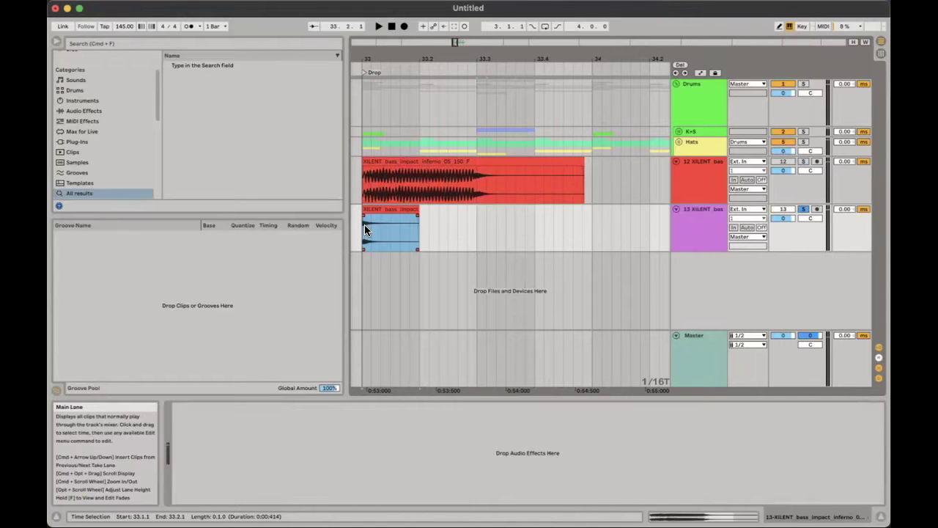
key(space)
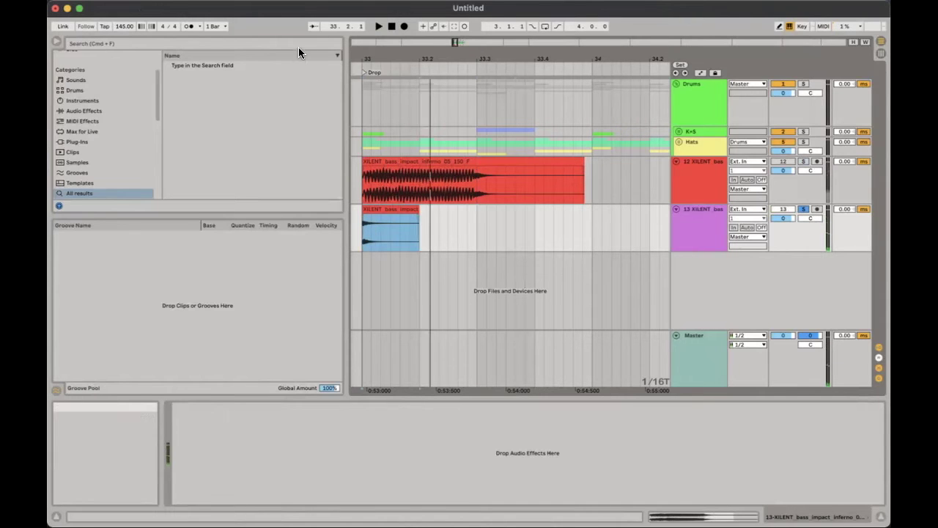
- Search the browser for EQ Eight, load it on track 13, and clear the search
click(299, 38)
text(eigh)
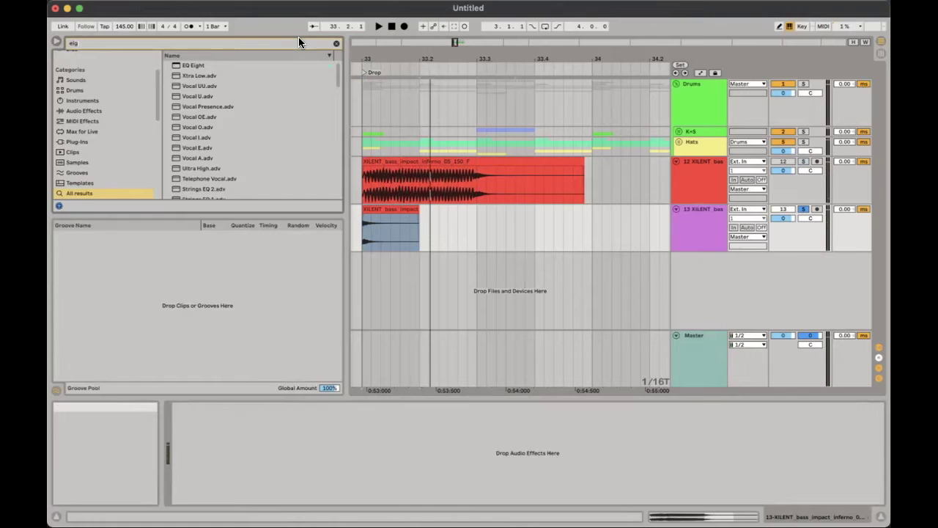
click(222, 63)
double_click(223, 65)
click(336, 44)
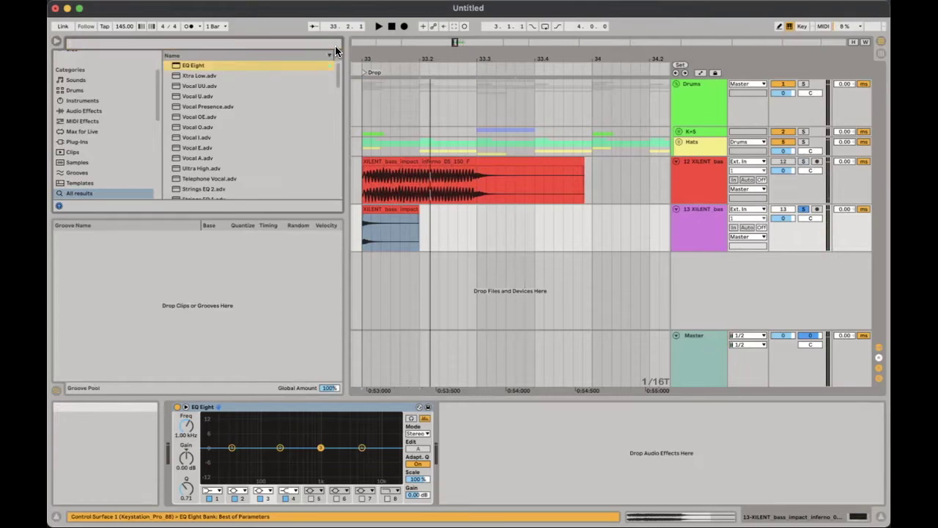
- Shape EQ Eight with a band 1 low cut at 200 Hz, boosts around a 1 kHz dip, and a band 8 high cut at 6.43 kHz
click(212, 489)
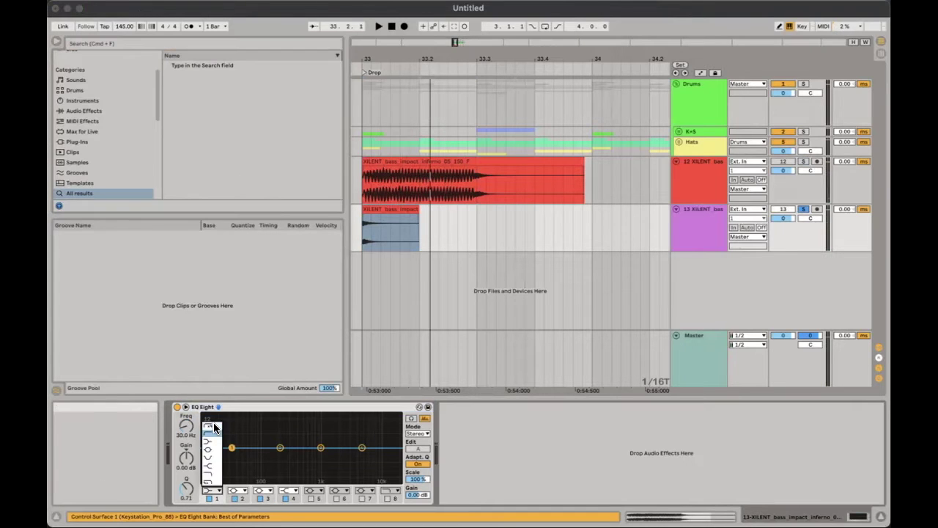
click(214, 428)
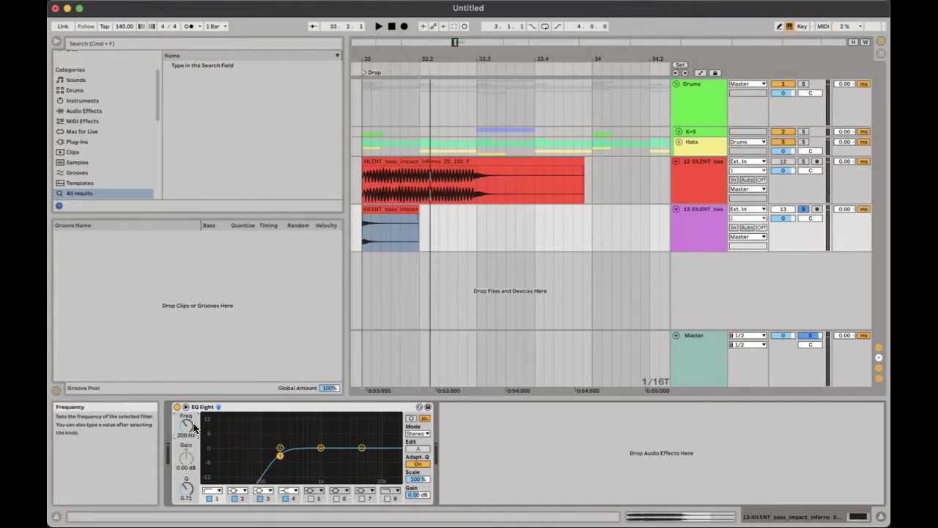
key(space)
drag(279, 447, 342, 434)
click(387, 498)
drag(394, 456, 375, 457)
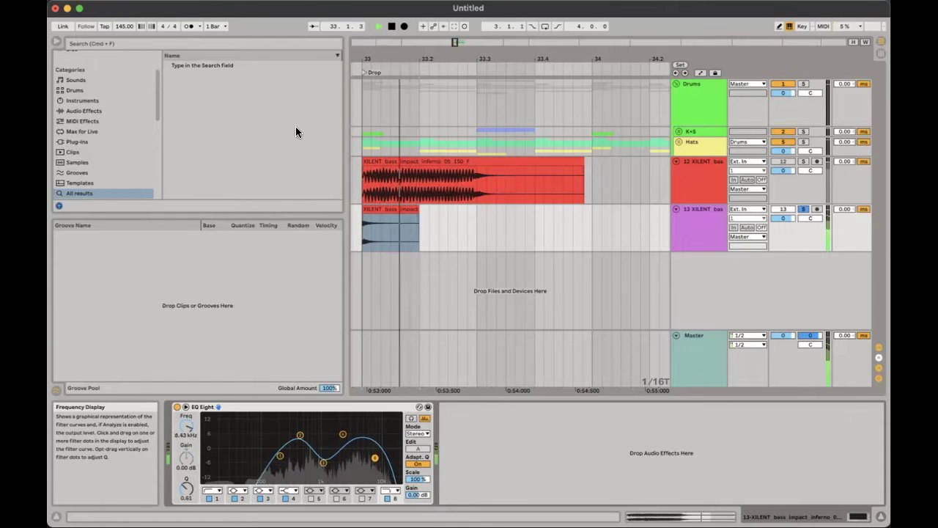
- Search the browser for "thr" and load EQ Three after EQ Eight on track 13
click(313, 43)
text(thr)
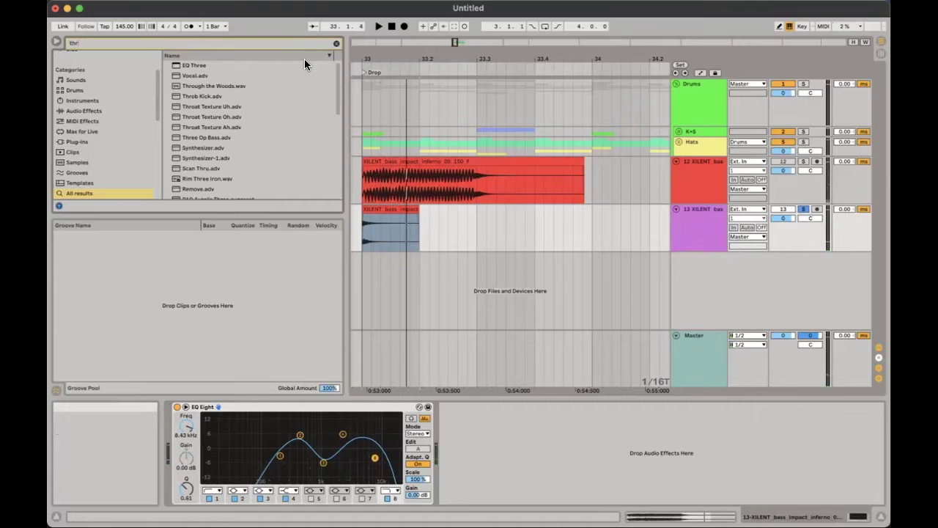
double_click(248, 68)
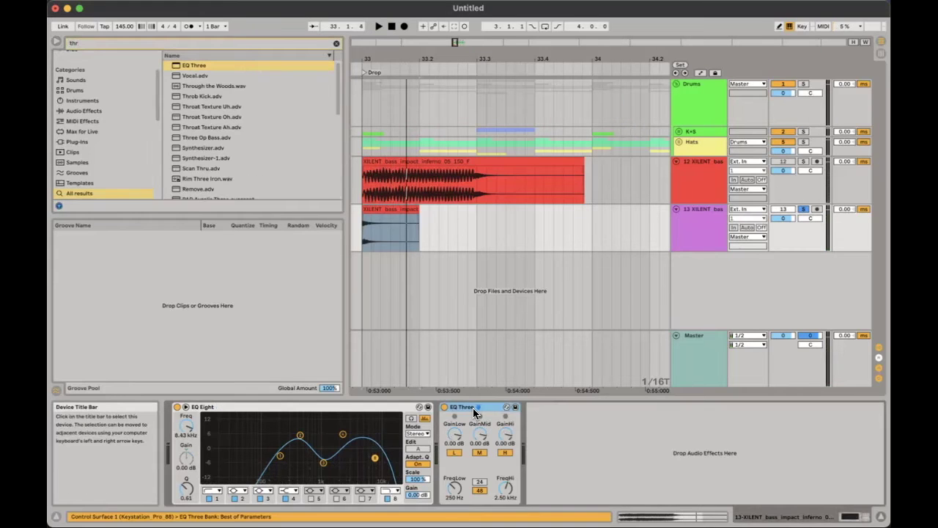
- Group EQ Three into an audio effect rack and duplicate it inside the rack into a series of 12
key(super+g)
key(super+d)
key(super+d)
key(super+d)
key(super+d)
key(super+d)
key(super+d)
key(super+d)
key(super+d)
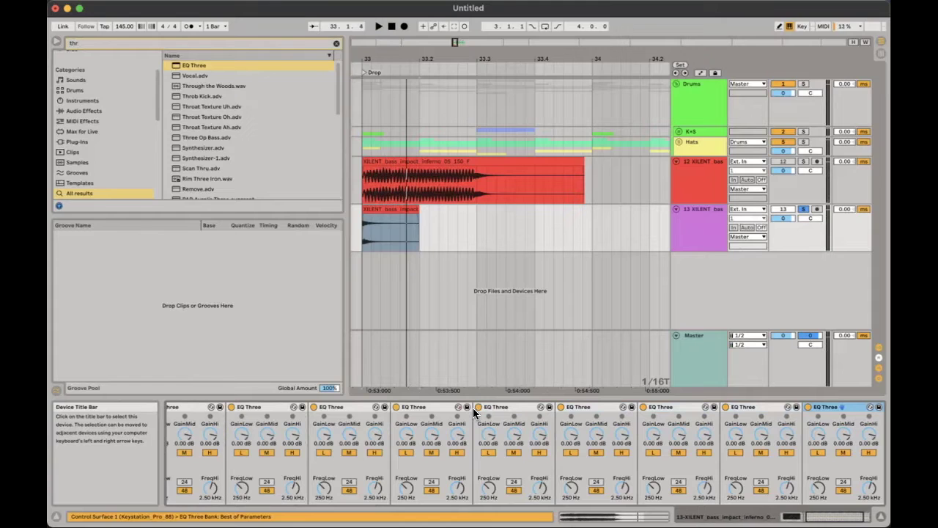
- Hide the rack's devices and save the rack as a preset named "12 EQ THREES"
scroll(473, 413, up, 10)
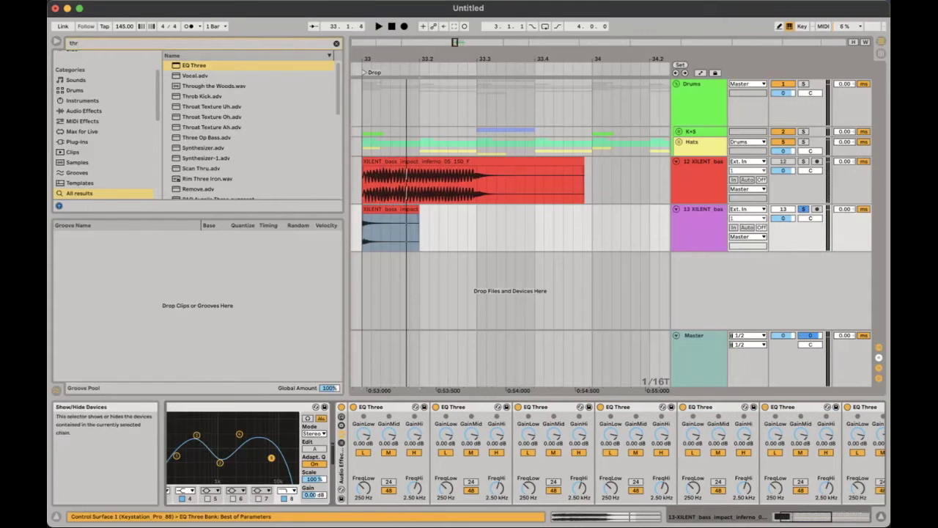
click(342, 435)
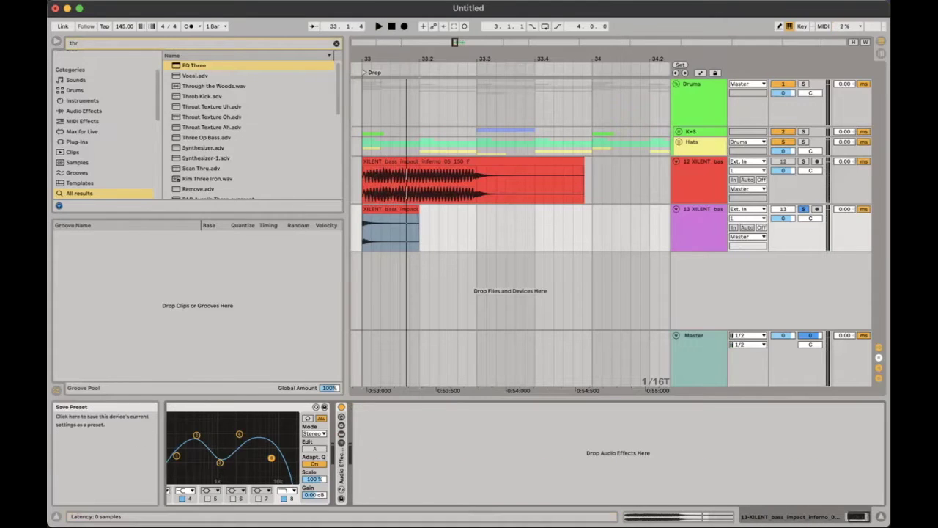
click(341, 498)
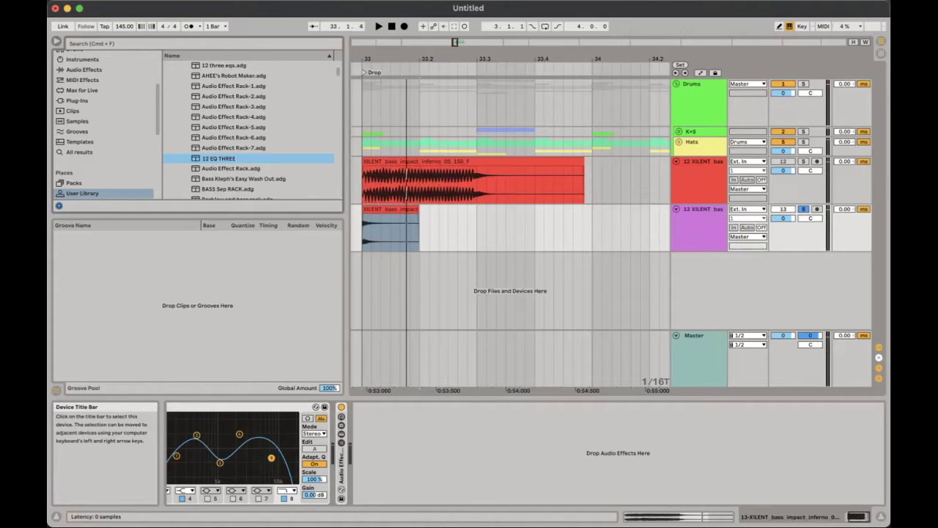
key(Return)
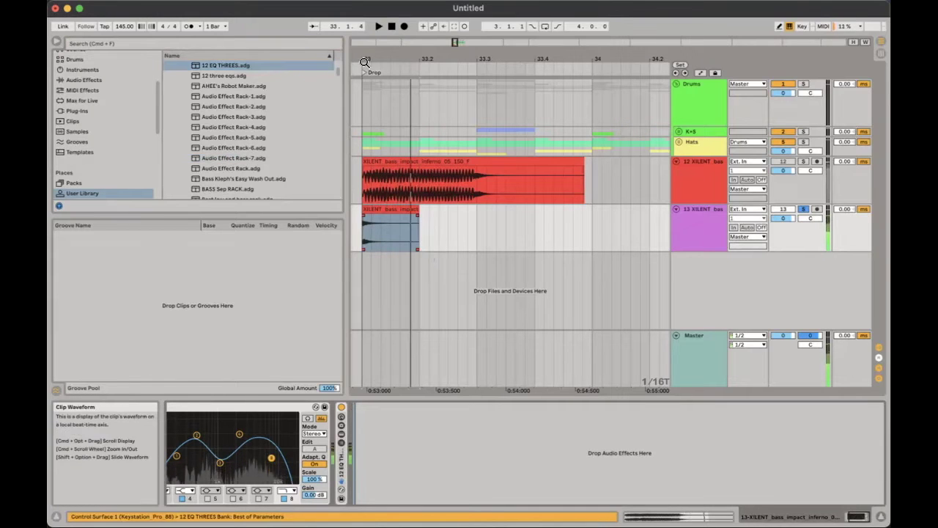
- Load the OTT preset after the 12 EQ THREES rack and lower its low-band input and output to -24.0 dB
key(super+f)
text(eq)
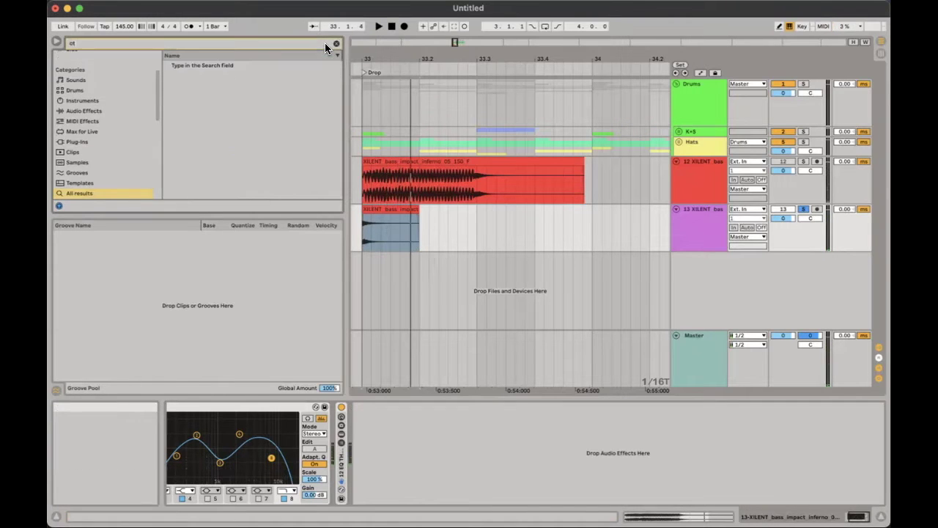
double_click(222, 88)
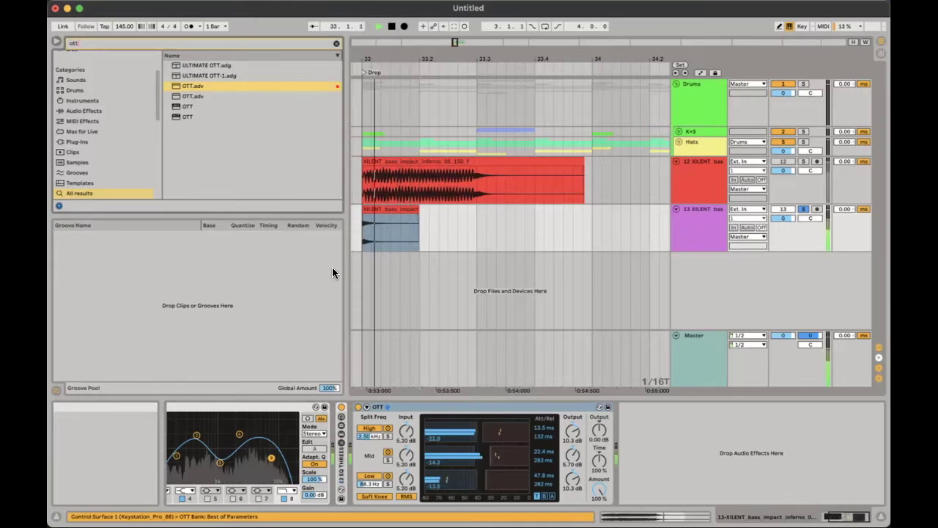
drag(406, 480, 406, 524)
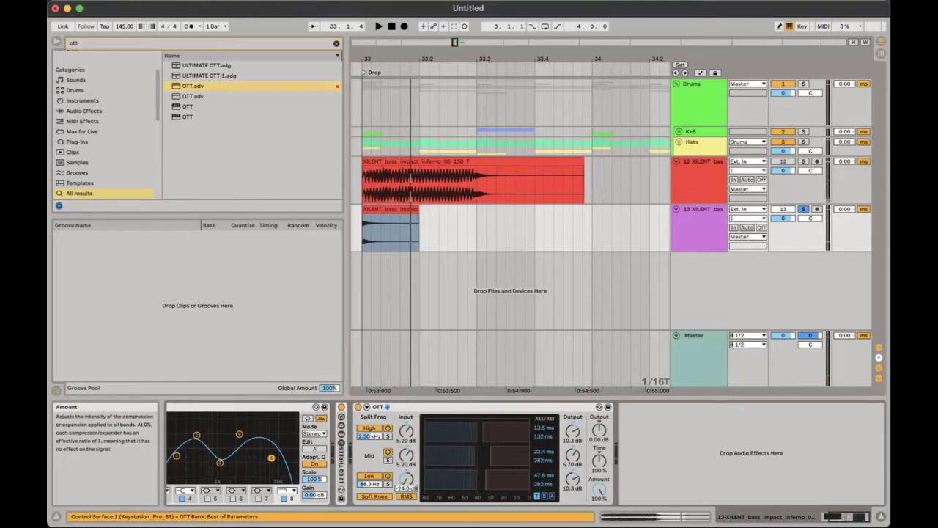
drag(572, 479, 572, 524)
- Raise OTT's overall output to 9.00 dB and its time scaling to 646% while auditioning the clip
key(space)
key(space)
key(space)
key(space)
key(space)
key(space)
key(space)
drag(599, 460, 599, 439)
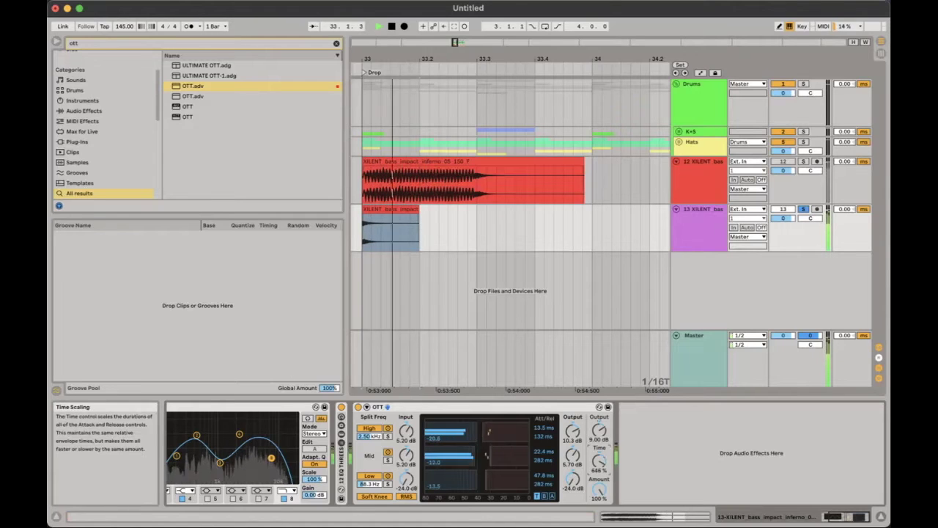
key(space)
- Add a fade-out over roughly the last two thirds of the track 13 clip and play it back
drag(416, 212, 384, 220)
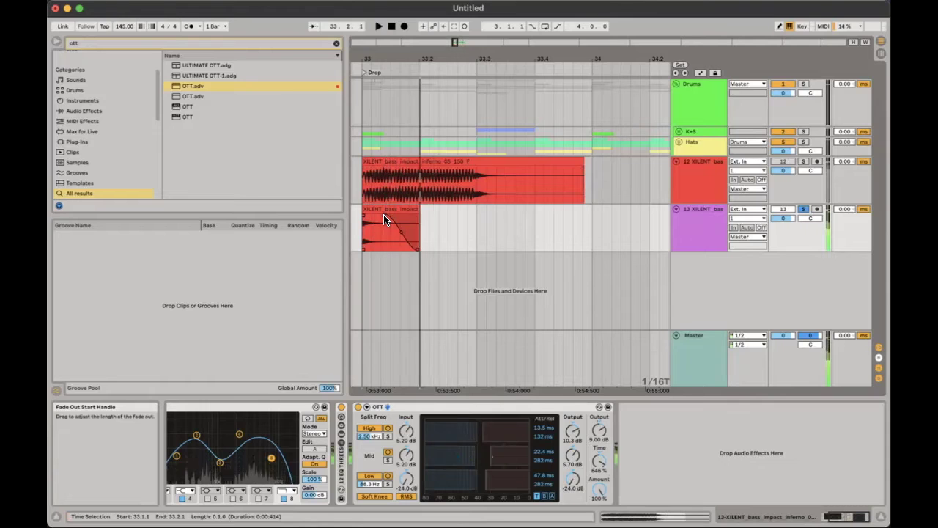
key(space)
- Duplicate the 12 EQ THREES rack to the end of the device chain after OTT and audition the result
click(336, 44)
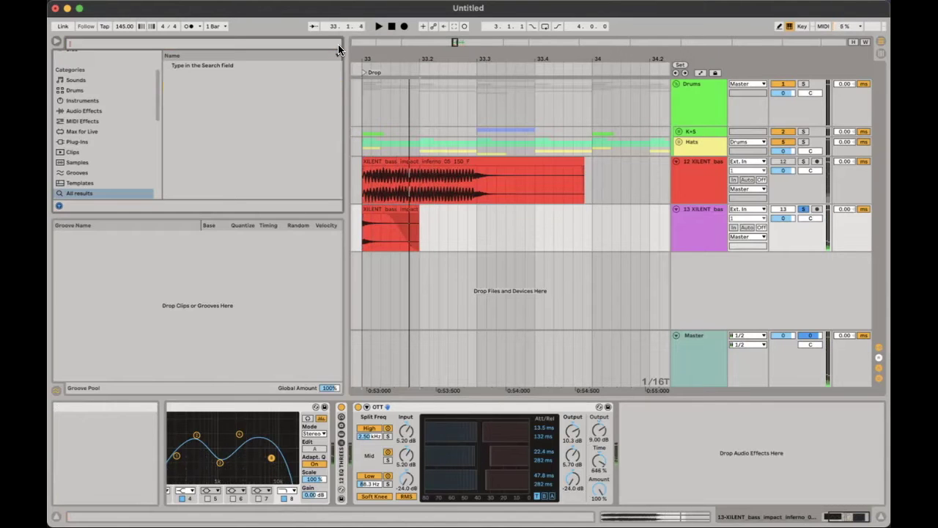
text(tr)
click(338, 45)
click(342, 463)
drag(342, 463, 660, 451)
key(space)
key(space)
click(321, 47)
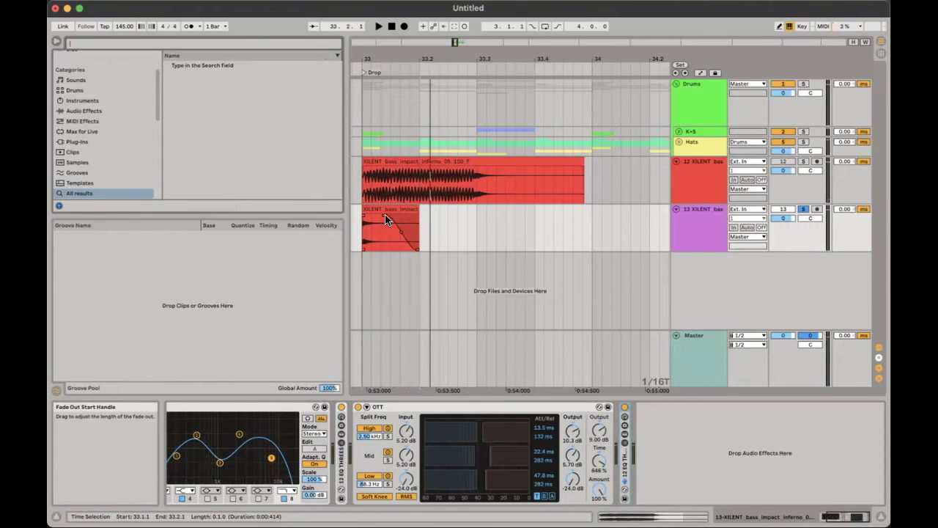
- Start the track 13 clip's fade-out earlier, steepen its curve, and audition it
click(384, 217)
key(space)
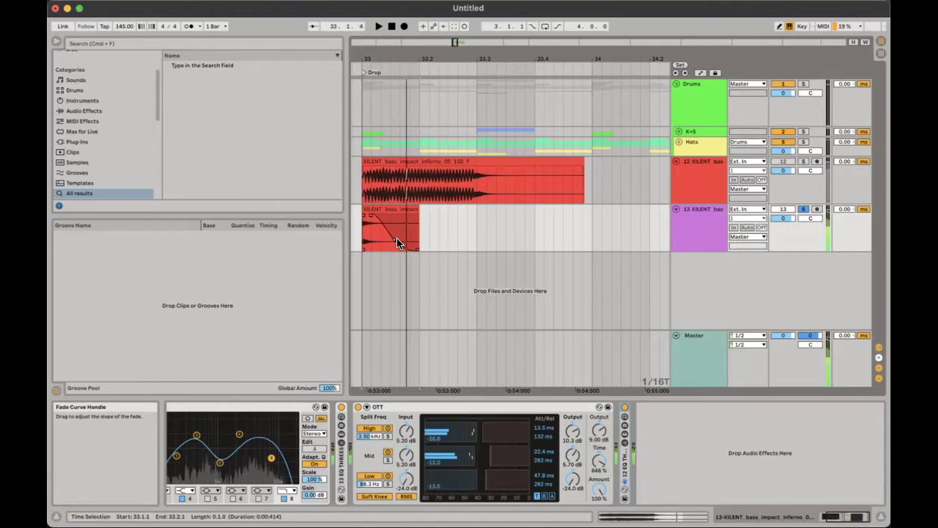
key(space)
- Search the browser for "voco" and load Vocoder at the end of track 13's device chain
click(318, 43)
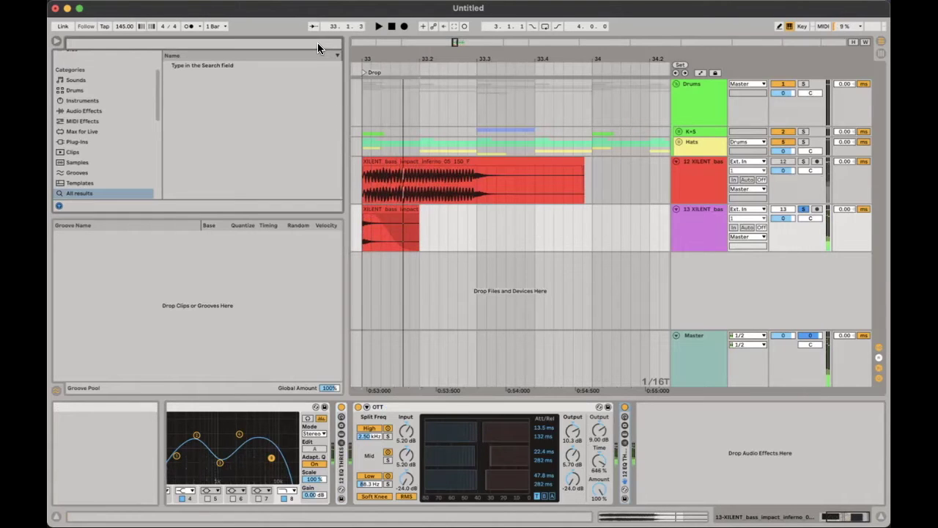
text(voco)
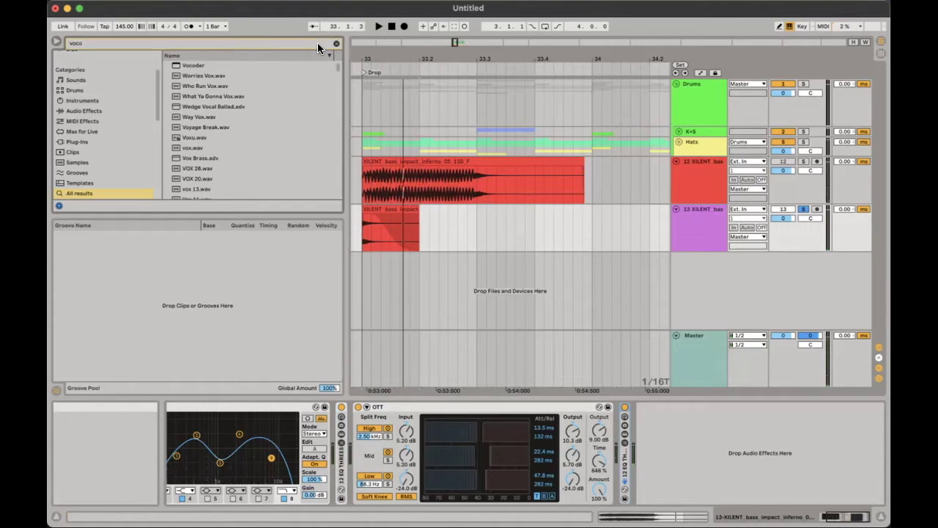
double_click(229, 63)
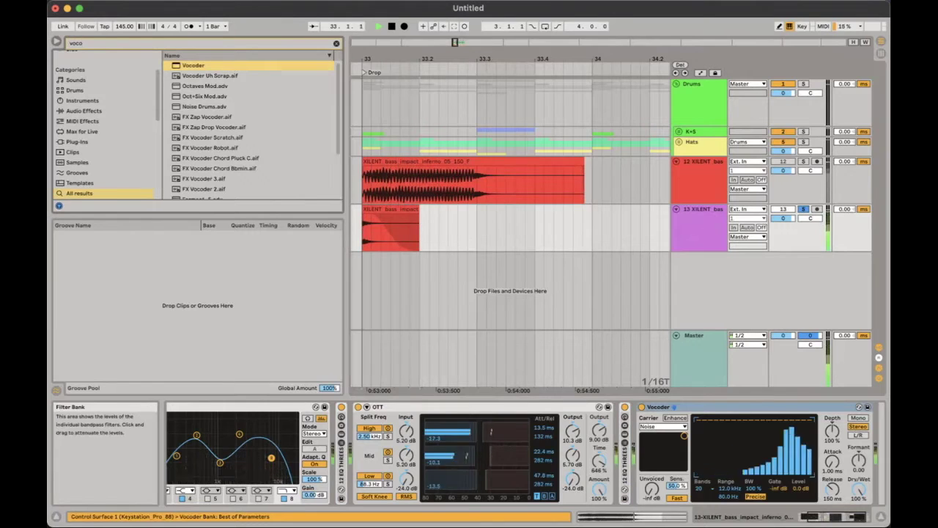
- Set Vocoder's release to 10.0 ms, formant to 1.69, dry/wet to 72% and depth to 106% while auditioning
key(space)
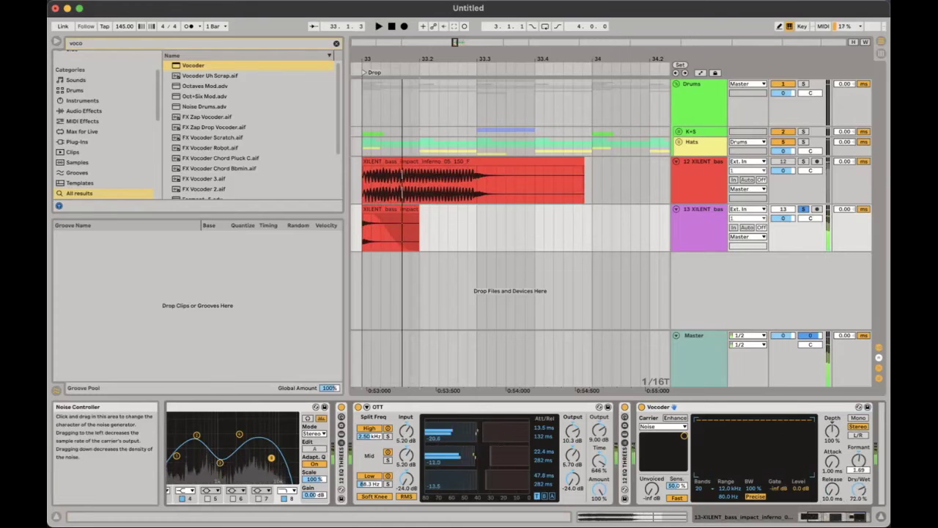
key(space)
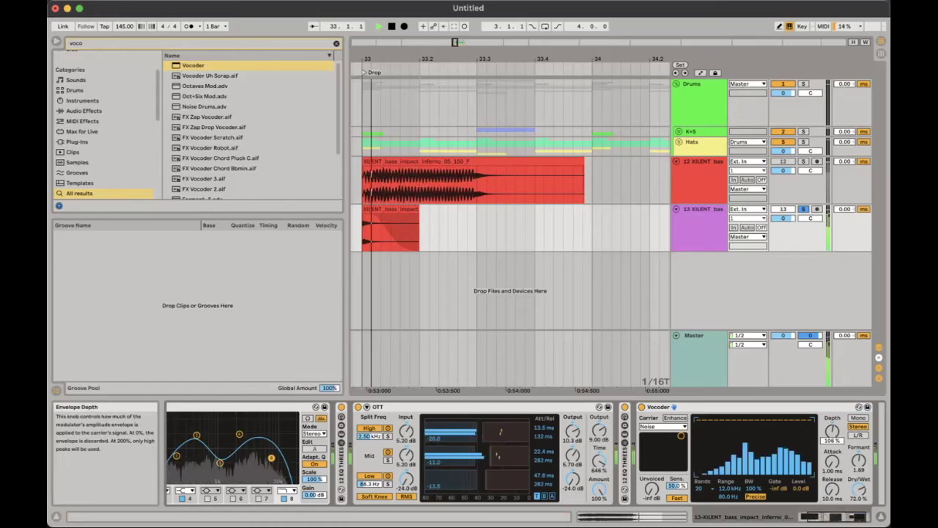
key(space)
key(space)
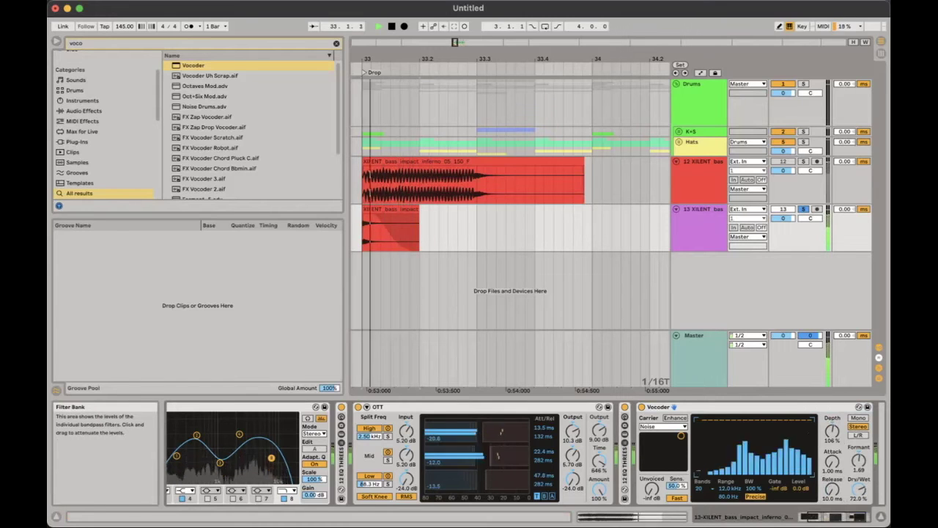
- Attenuate the lowest and highest bands in Vocoder's filter bank while replaying the clip
key(space)
key(space)
key(space)
key(space)
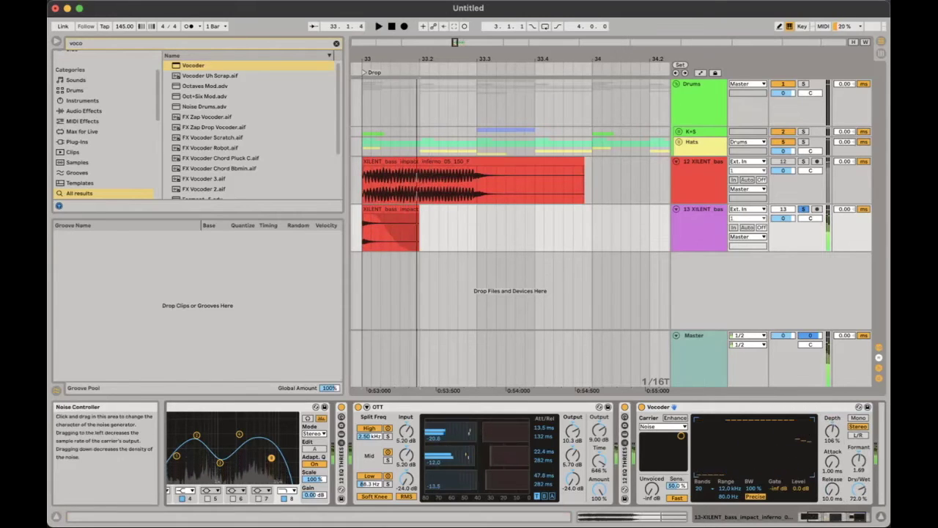
key(space)
key(space)
key(space)
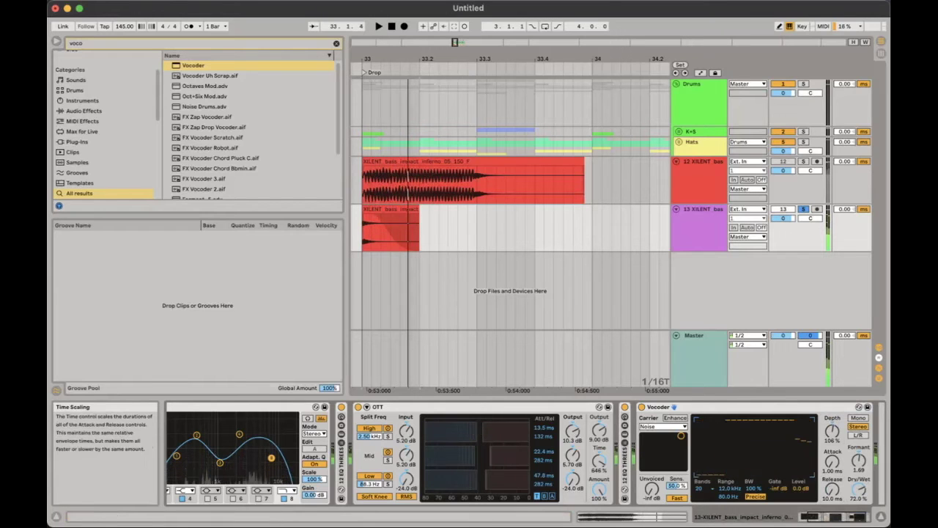
- Copy OTT together with the following 12 EQ THREES rack, paste them after Vocoder, and audition the chain
click(625, 460)
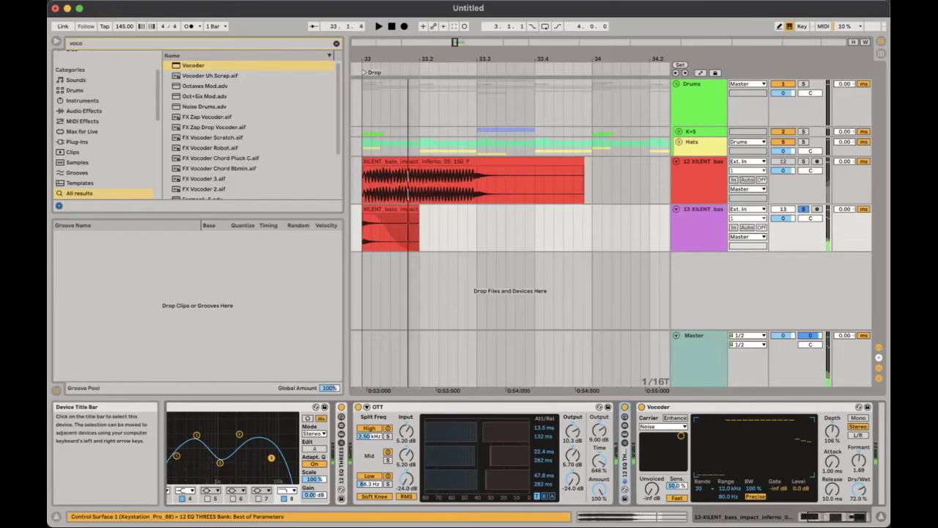
click(498, 409)
scroll(498, 410, right, 2)
key(super+c)
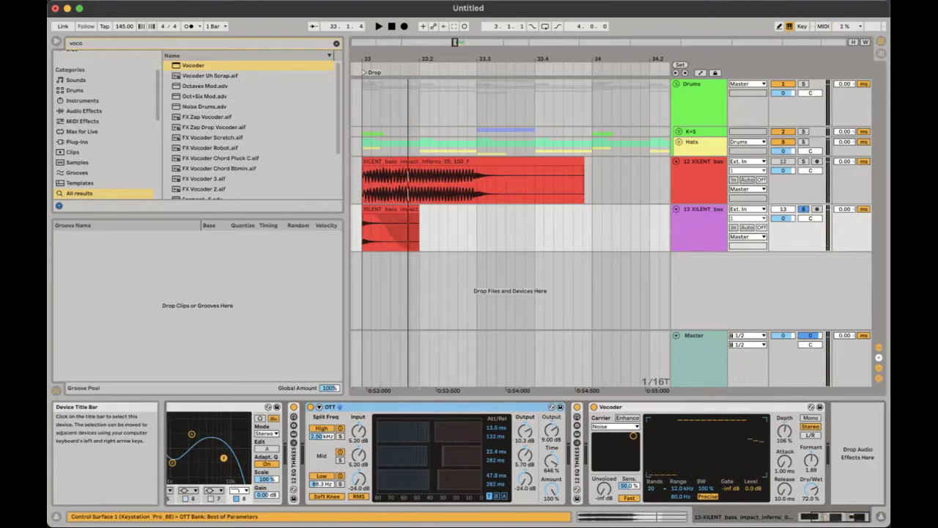
click(733, 407)
key(super+v)
key(space)
key(space)
key(space)
key(space)
key(space)
key(space)
- Search the browser for "gcl" and load GClip at the end of track 13's device chain
click(365, 460)
scroll(377, 418, right, 3)
click(378, 416)
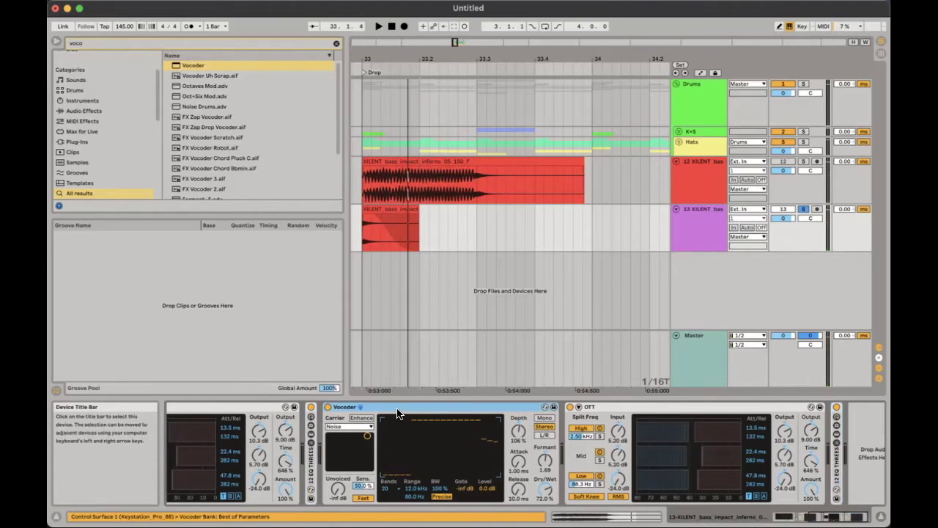
click(337, 44)
text(gcl)
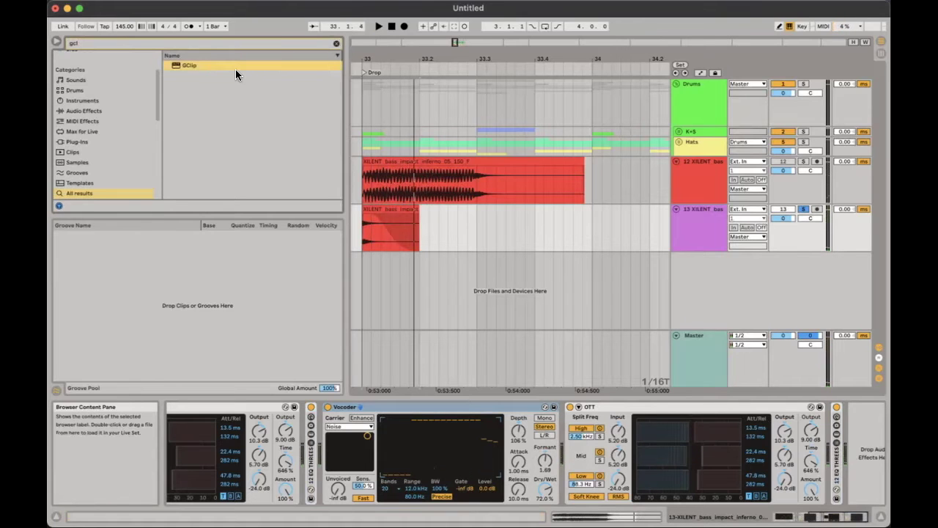
double_click(235, 68)
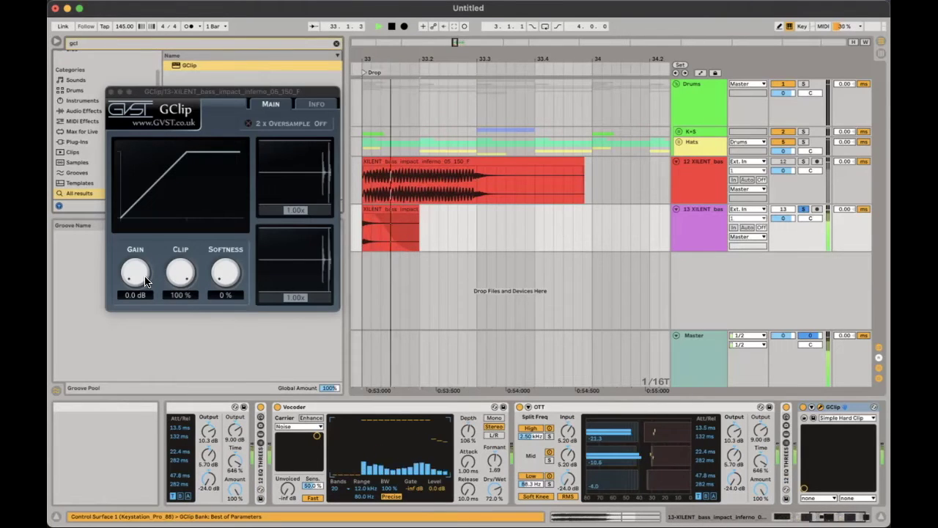
- Raise GClip's gain to 7.0 dB while replaying the clip, then close the plugin window and clear the browser search
drag(140, 274, 149, 270)
key(space)
key(space)
key(space)
key(space)
key(space)
key(space)
key(space)
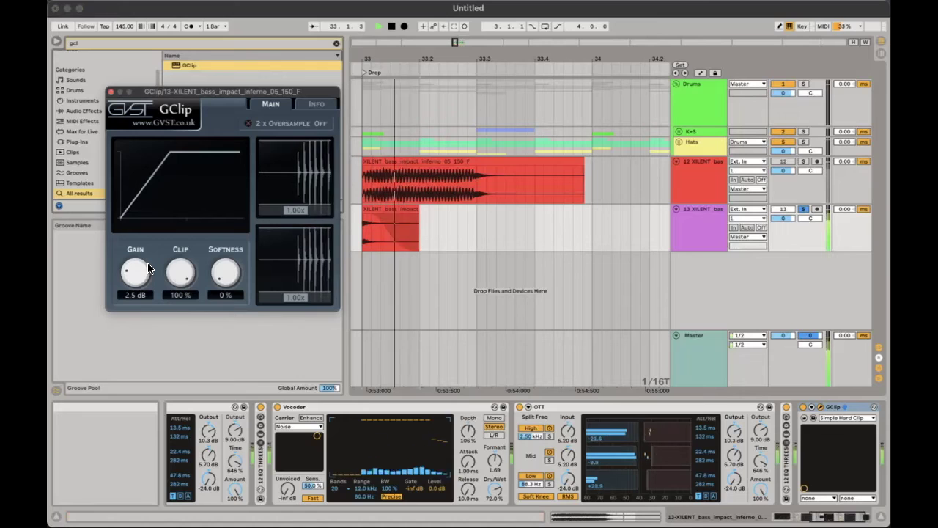
drag(149, 269, 158, 249)
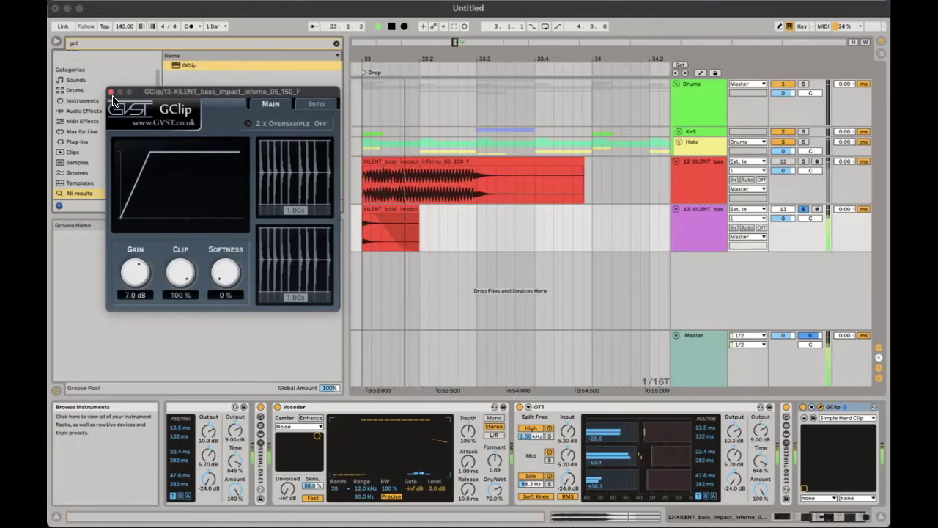
click(110, 92)
click(337, 44)
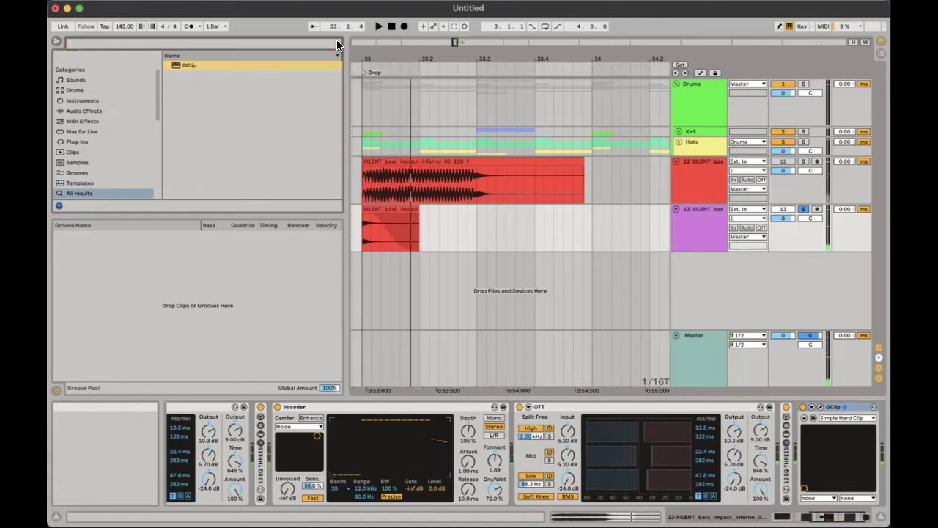
- Add a copy of the 12 EQ THREES rack after GClip on track 13 and audition the chain
click(423, 425)
scroll(423, 426, left, 3)
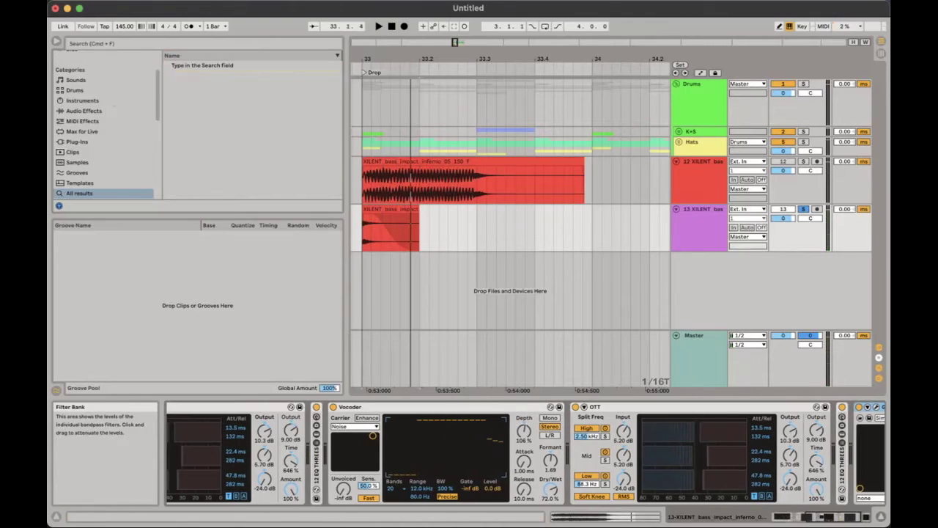
scroll(423, 426, right, 4)
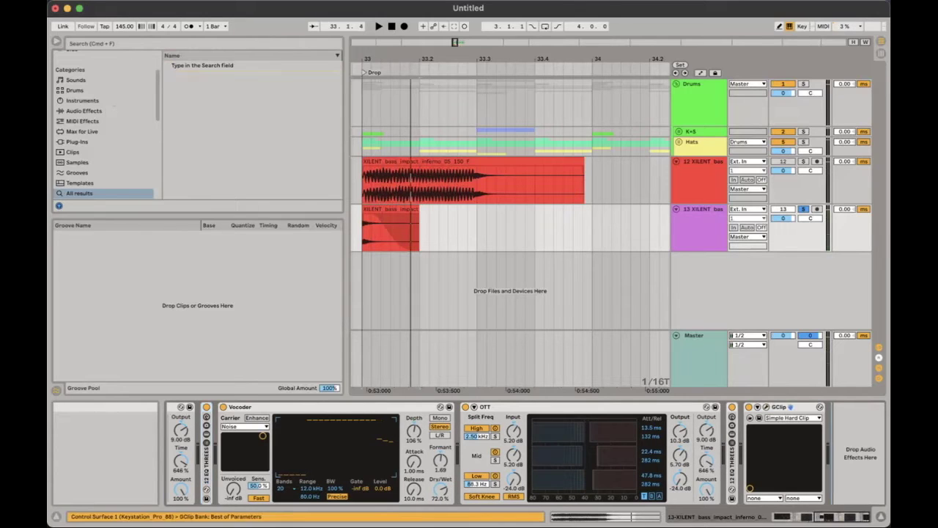
key(space)
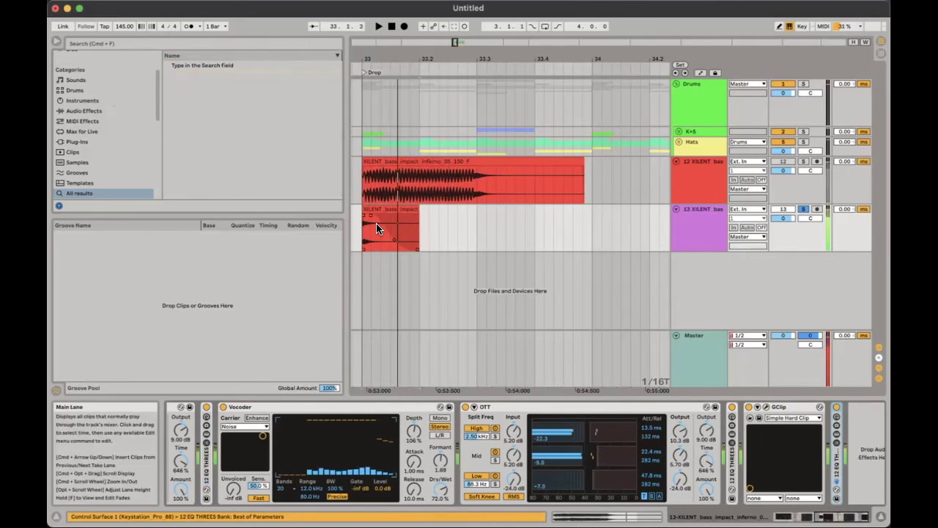
- Move the track 13 clip's fade-out start to the clip's beginning and make its curve drop sooner while replaying
key(space)
drag(371, 215, 386, 255)
key(space)
key(space)
key(space)
key(space)
key(space)
key(space)
key(space)
key(space)
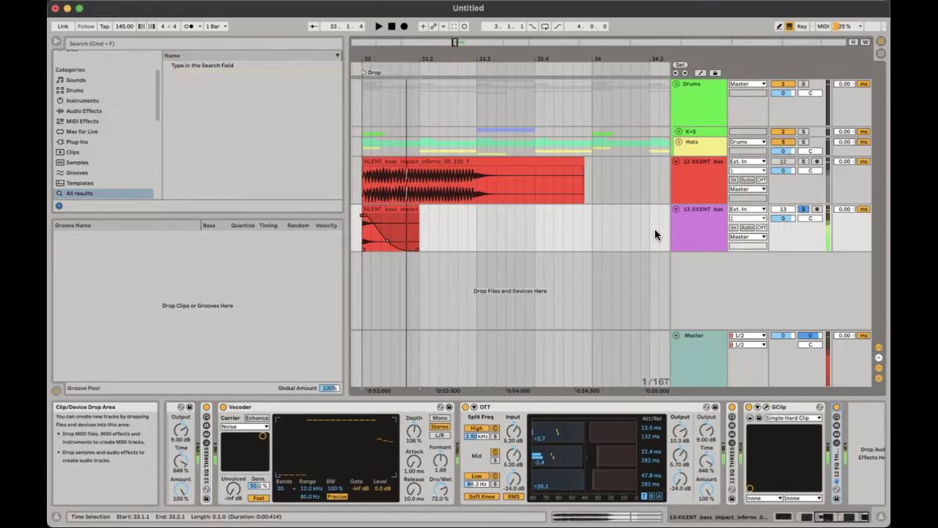
- Duplicate track 13 with its device chain and fold the original track
click(714, 227)
right_click(716, 229)
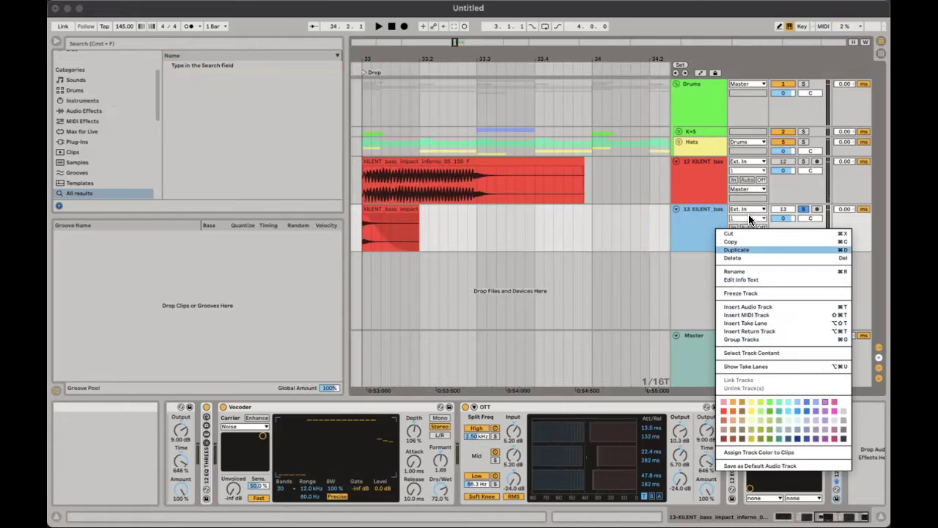
key(Return)
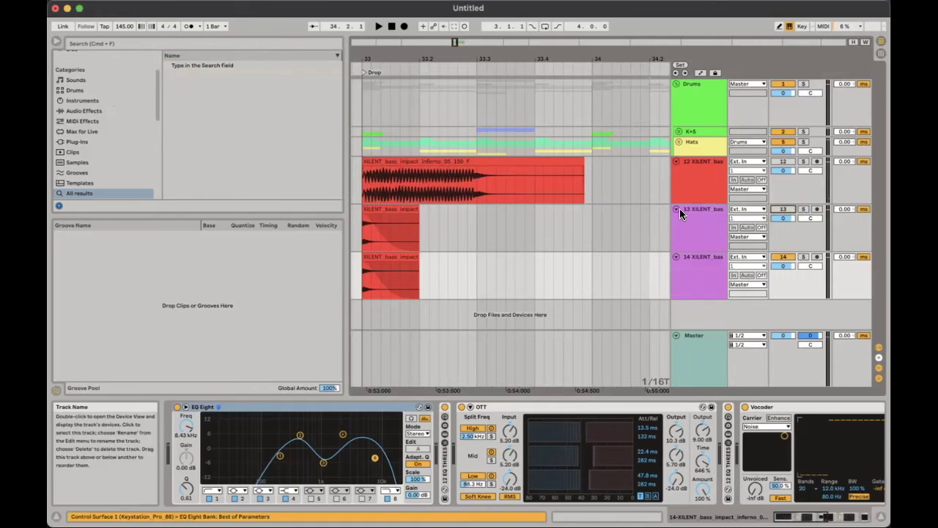
click(677, 210)
- Freeze and flatten duplicate track 14 to render its processed clip to audio
click(685, 235)
right_click(687, 234)
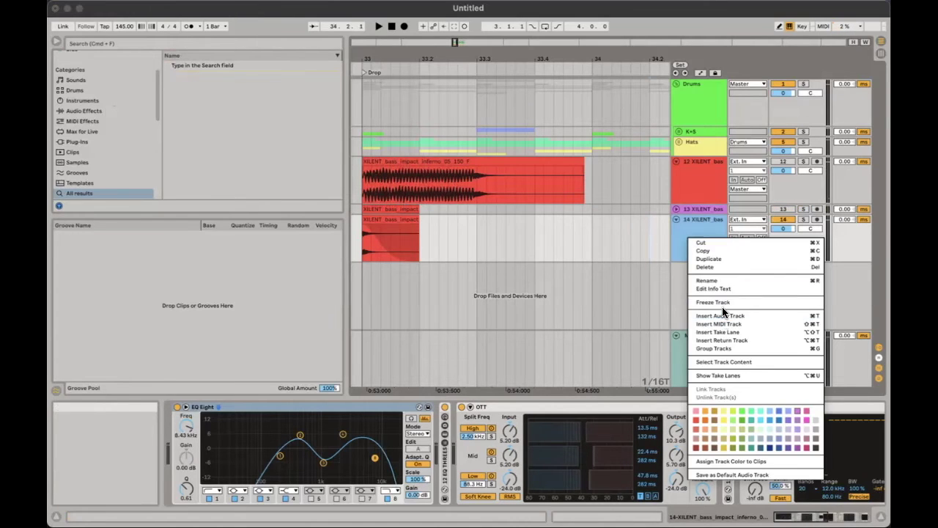
click(721, 303)
right_click(709, 250)
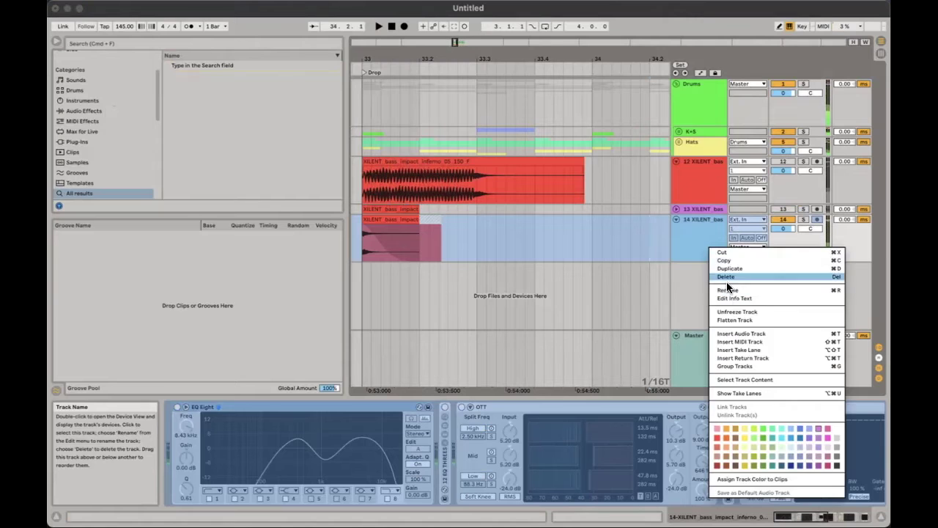
click(735, 320)
- Delete the rendered clip's tail past 33.2, solo track 14 and play the result from bar 33
drag(421, 233, 437, 221)
key(space)
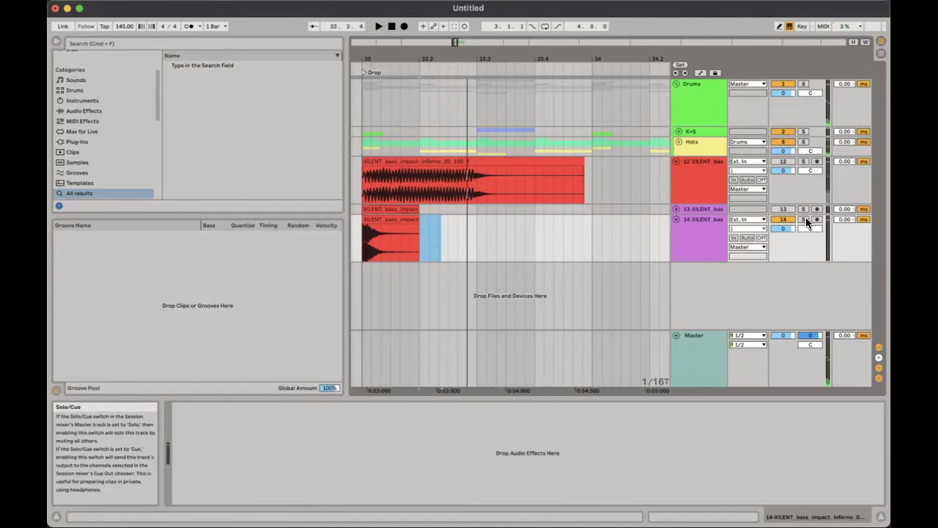
click(804, 219)
key(space)
click(361, 231)
key(space)
key(space)
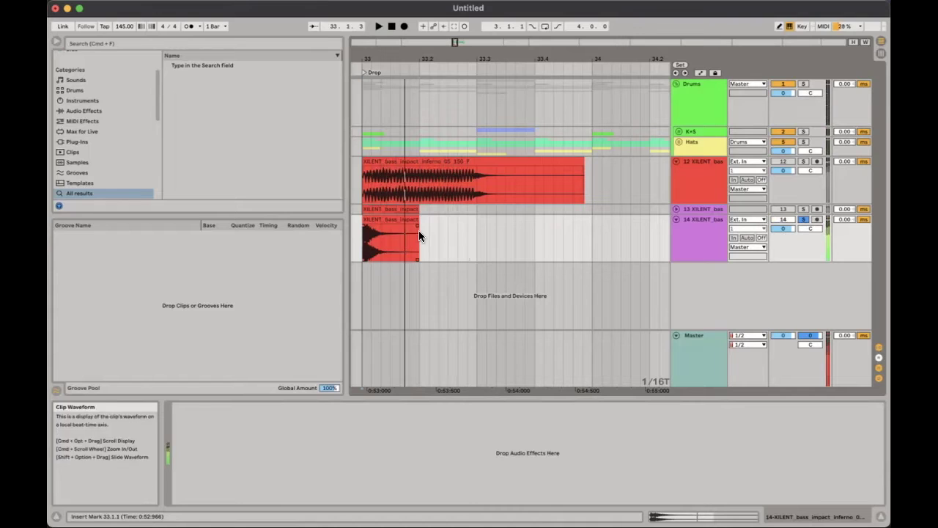
- Add a curved fade-out to the rendered clip on track 14, starting near its beginning, and replay it
key(space)
mouse_move(419, 233)
mouse_down()
mouse_move(371, 230)
mouse_move(391, 247)
mouse_up()
key(space)
key(space)
key(space)
key(space)
key(space)
key(space)
key(space)
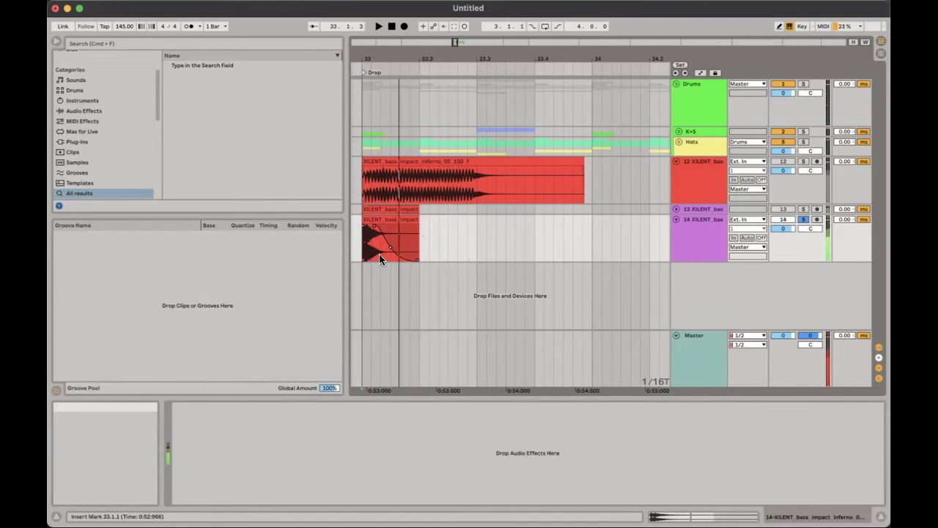
- Search the browser for "eigh" and load EQ Eight on track 14
click(316, 43)
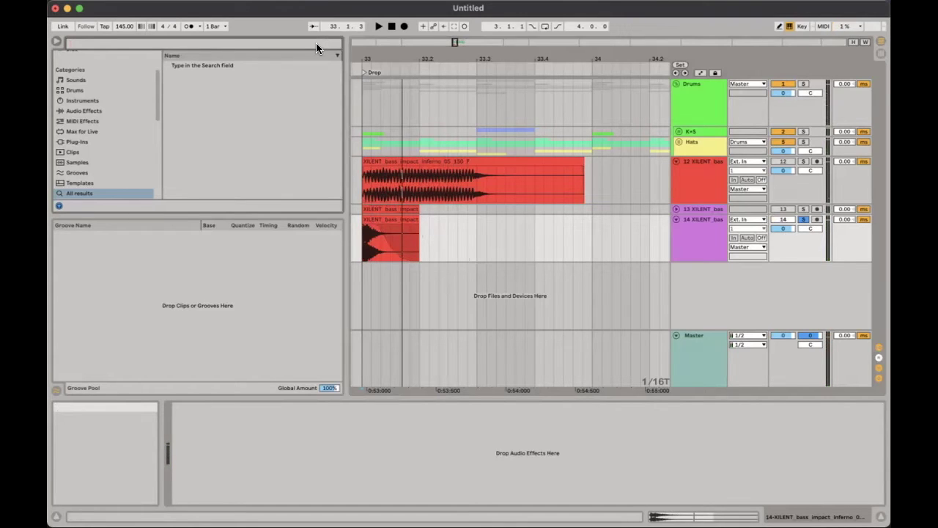
text(eq)
double_click(196, 65)
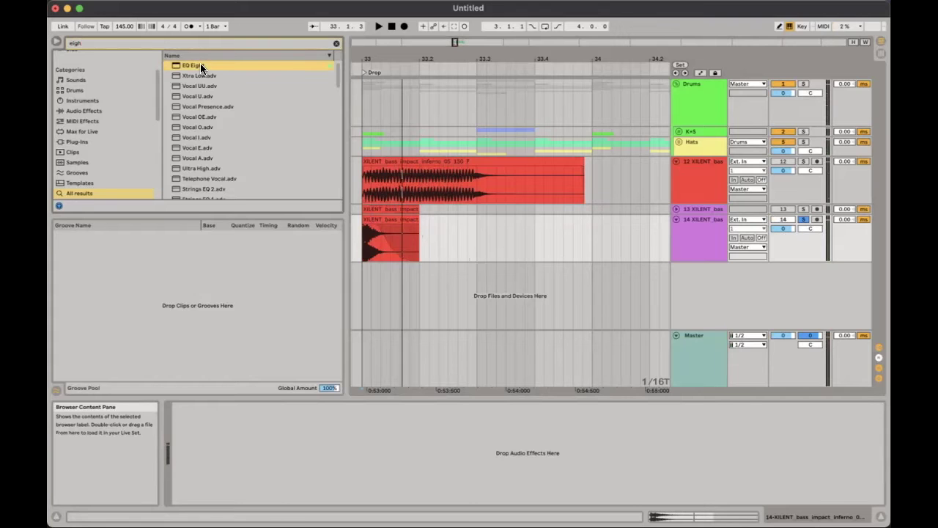
- Set EQ Eight's band 1 to a low-cut filter and raise its frequency to remove the lows while auditioning
key(space)
click(214, 491)
click(217, 428)
drag(186, 426, 186, 405)
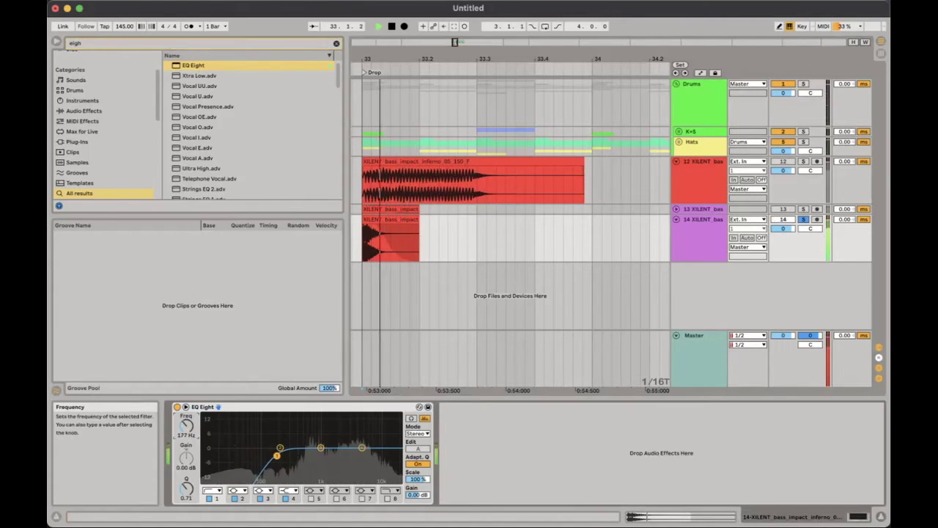
key(space)
key(space)
key(space)
key(space)
key(space)
key(space)
- Boost EQ Eight's band 3 by 4.34 dB at 696 Hz and raise its Q while replaying the clip
drag(320, 448, 312, 439)
key(space)
key(space)
key(space)
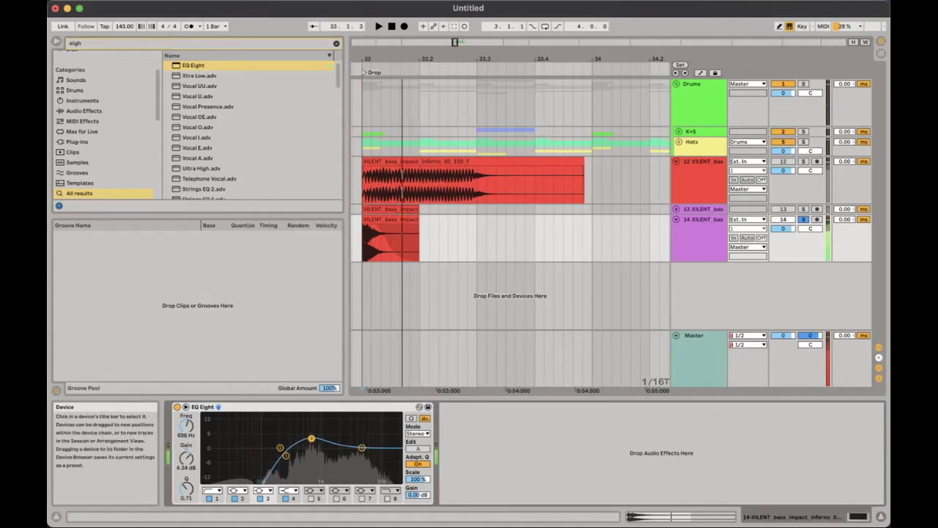
key(space)
drag(186, 488, 186, 467)
- Lower EQ Eight's band 4 to -3.60 dB at 1.74 kHz while replaying the clip
key(space)
key(space)
key(space)
key(space)
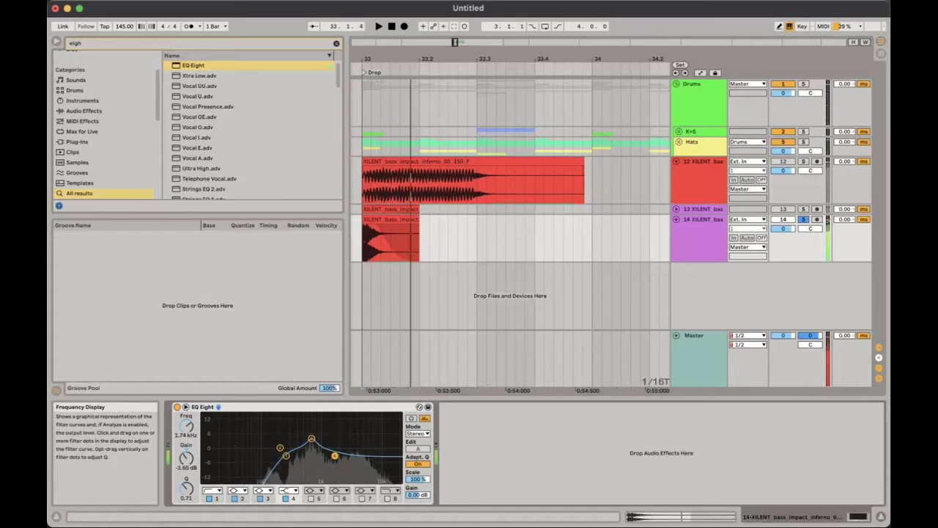
key(space)
key(space)
- Enable EQ Eight's band 5 and boost it by 5.08 dB at 4.08 kHz while auditioning
click(310, 498)
key(space)
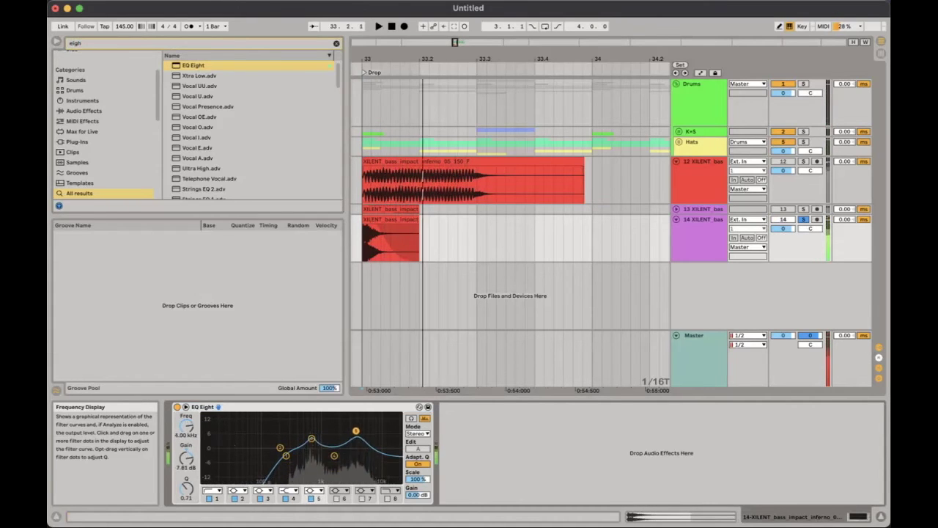
key(space)
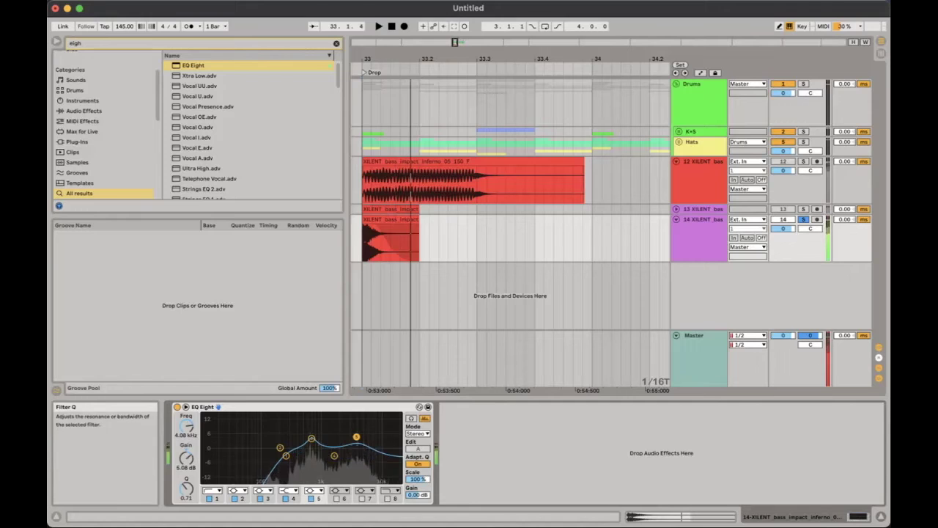
- Enable EQ Eight's band 8 high cut and set its frequency to 7.00 kHz while replaying the clip
click(388, 498)
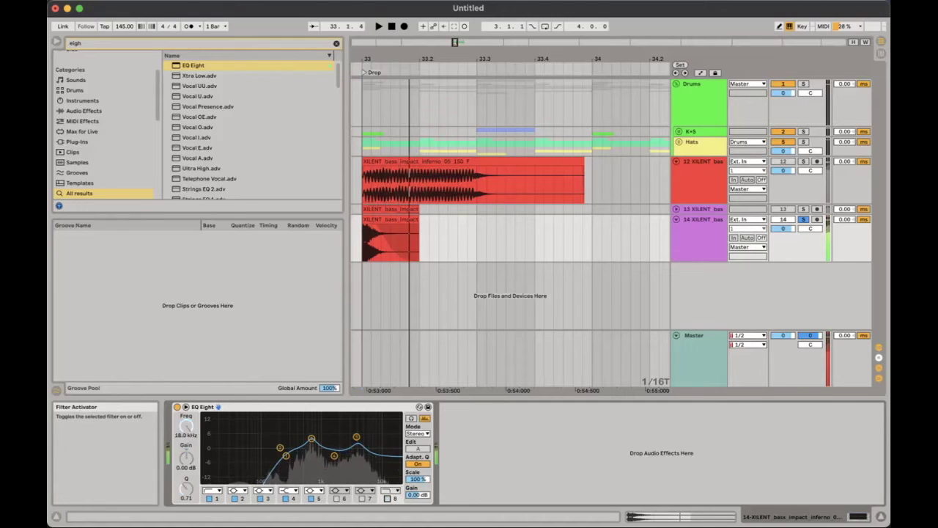
mouse_move(190, 426)
mouse_down()
mouse_move(190, 450)
mouse_move(190, 437)
mouse_up()
key(space)
key(space)
key(space)
key(space)
key(space)
key(space)
key(space)
key(space)
key(space)
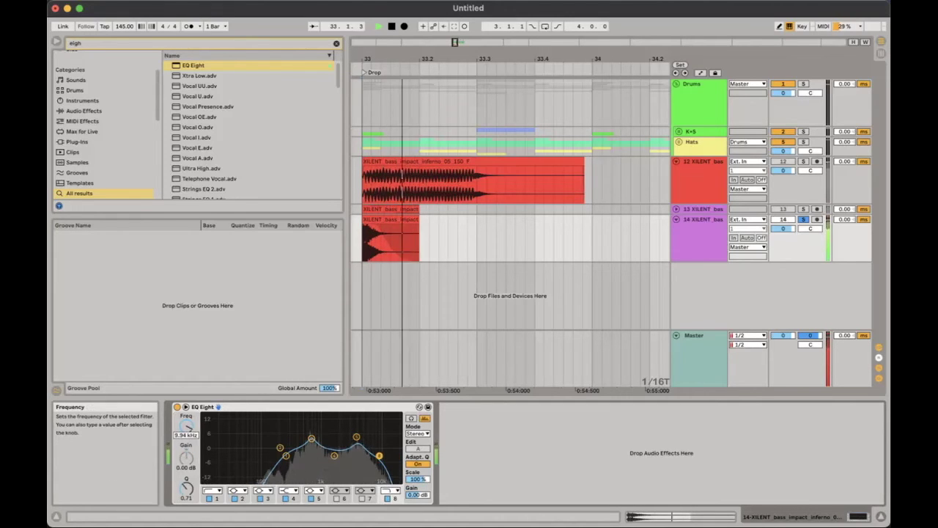
text(700)
key(Return)
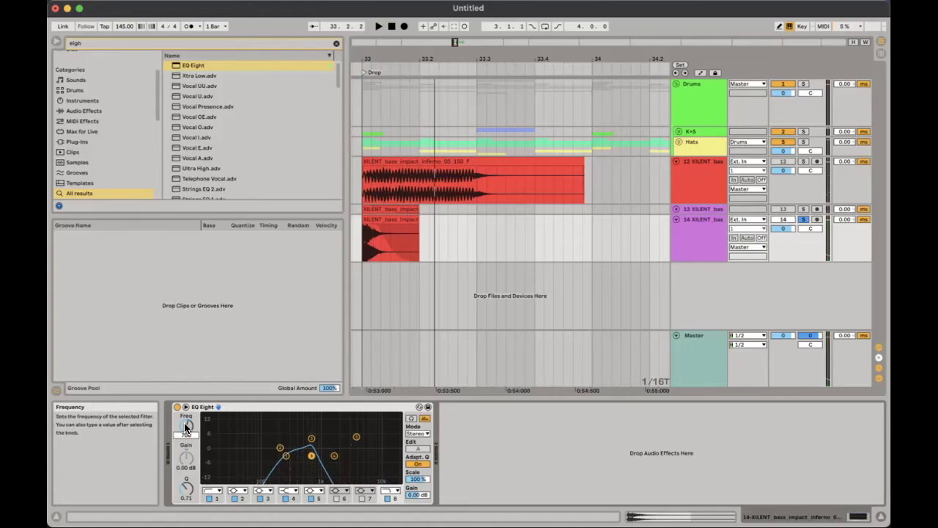
key(space)
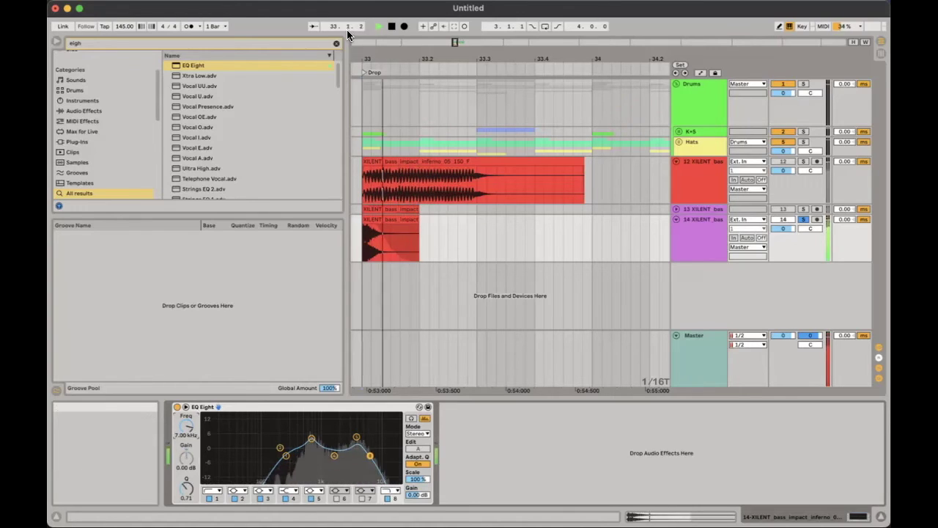
click(334, 44)
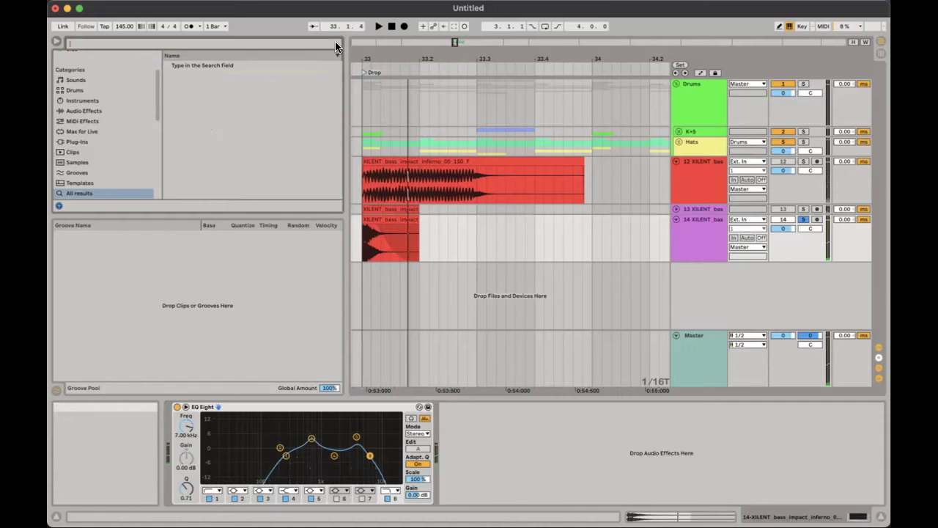
text(thr)
double_click(231, 66)
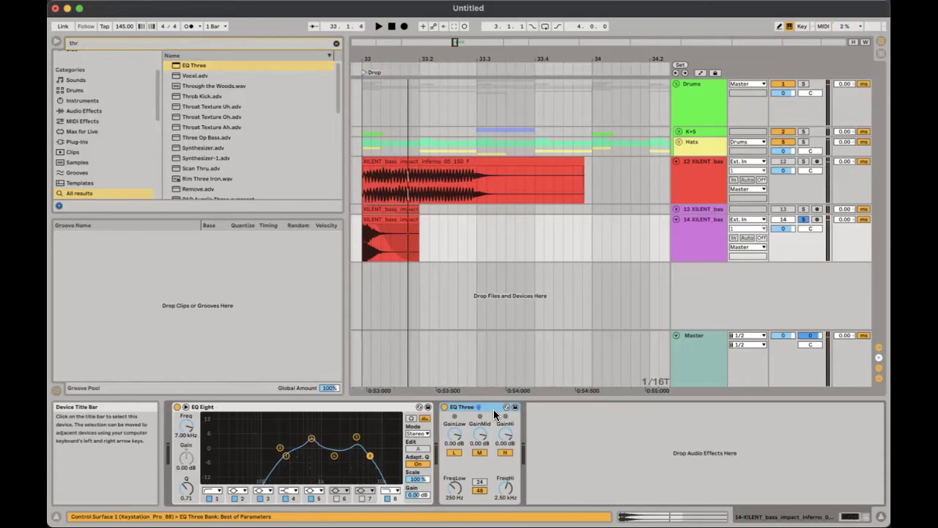
key(Delete)
- Copy the 12 EQ THREES rack from track 13, paste it after EQ Eight on track 14 and audition it
click(445, 210)
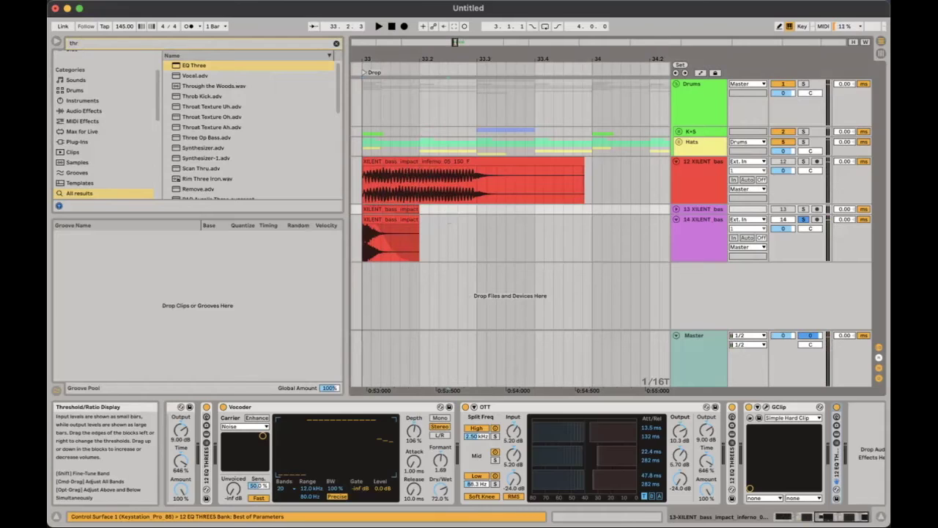
click(531, 256)
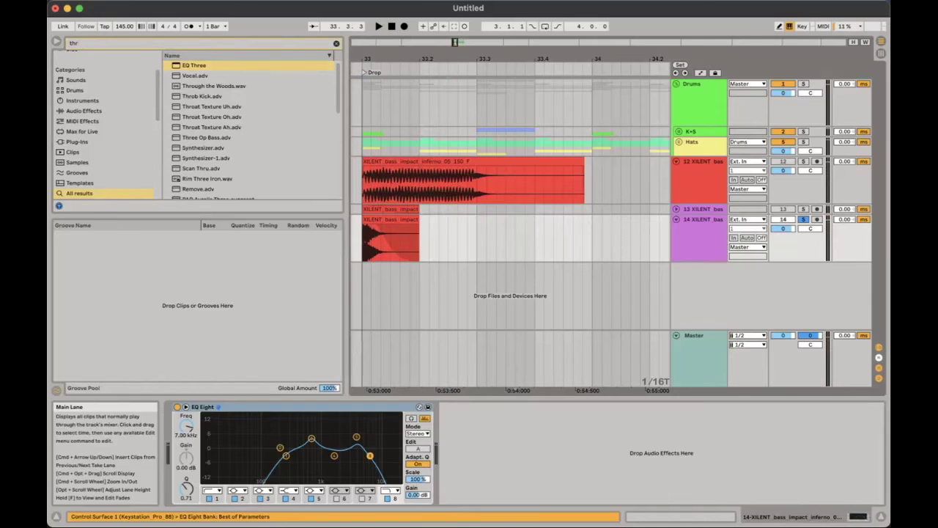
key(space)
key(space)
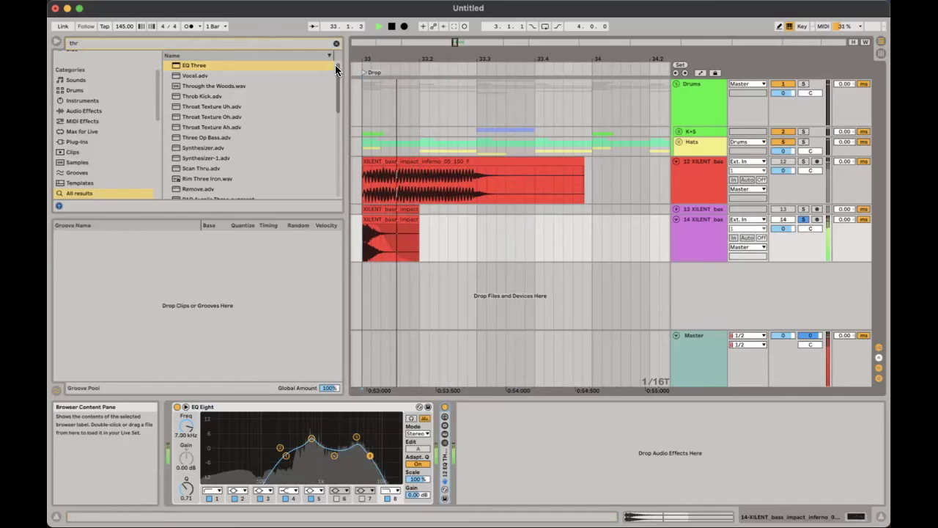
key(space)
- Search the browser for "mult" and load Multiband Dynamics at the end of track 14's device chain
click(337, 43)
text(mut)
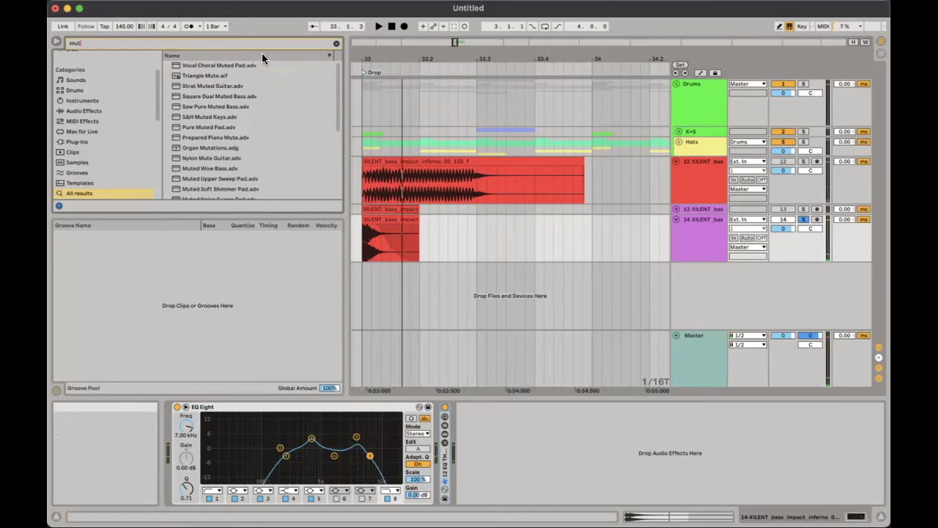
key(BackSpace)
text(lt)
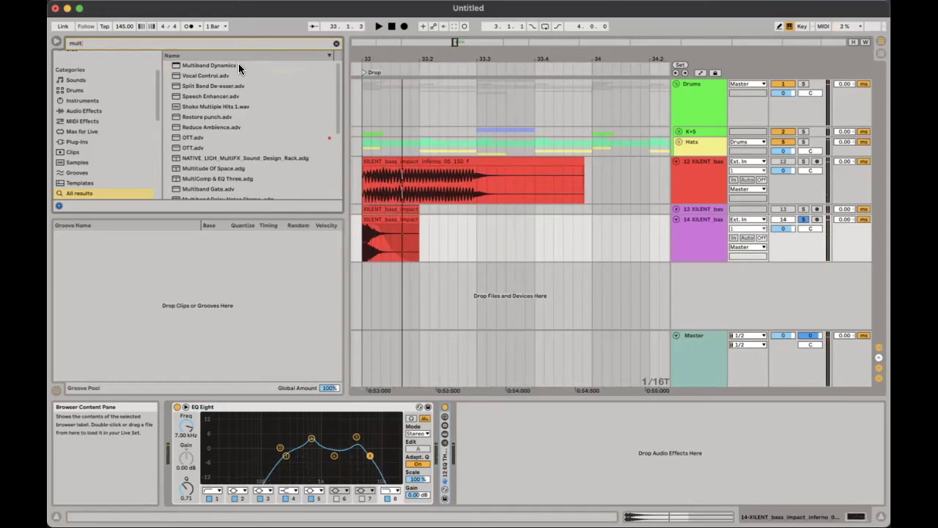
double_click(229, 65)
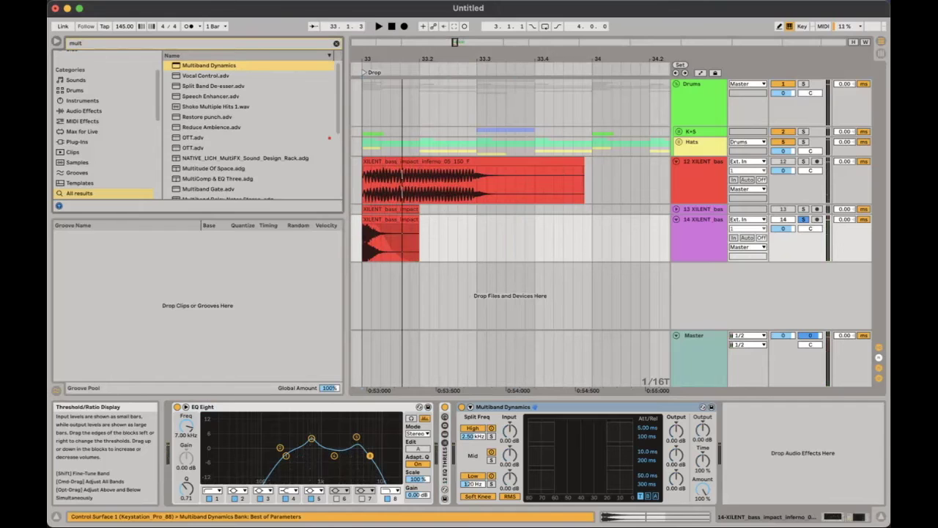
- Set Multiband Dynamics' low input to -24.0 dB, time to 195% and master output to 4.00 dB while replaying the clip
drag(510, 478, 511, 516)
drag(703, 460, 703, 423)
key(space)
key(space)
key(space)
key(space)
key(space)
key(space)
key(space)
key(space)
key(space)
key(space)
key(space)
key(space)
key(space)
key(space)
key(space)
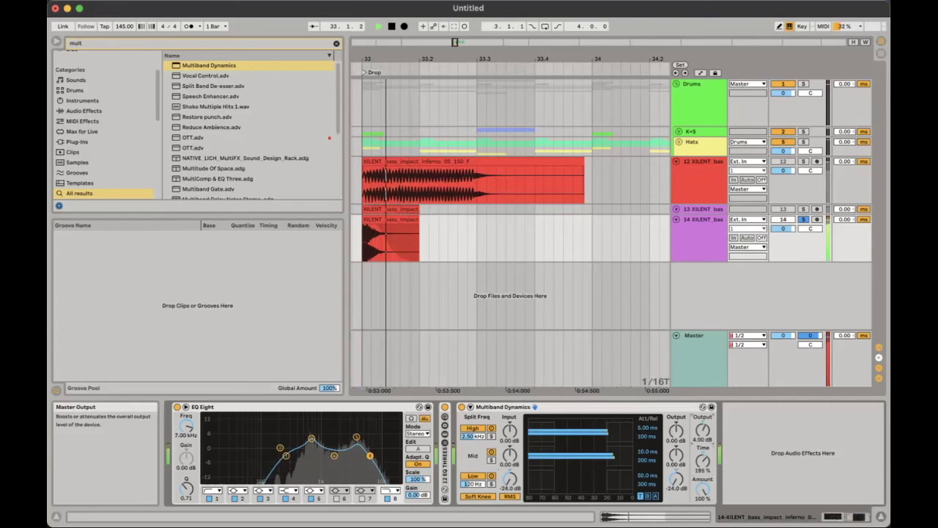
key(space)
key(space)
key(space)
key(space)
key(space)
key(space)
key(space)
- Lower EQ Eight's band 2 to -3.35 dB at 435 Hz and audition the clip
drag(280, 447, 300, 455)
key(space)
key(space)
click(587, 237)
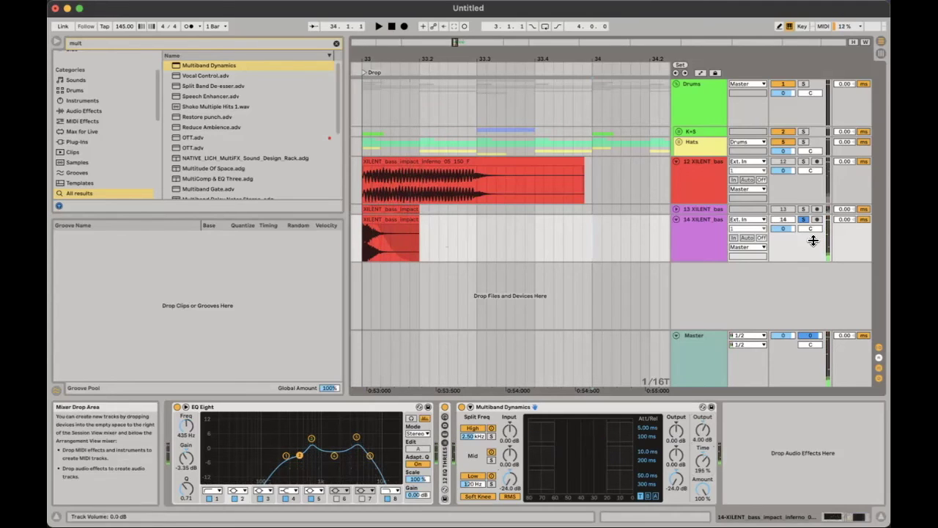
- Duplicate track 14 with its clip and devices, then unsolo, deactivate and fold the original track
click(413, 222)
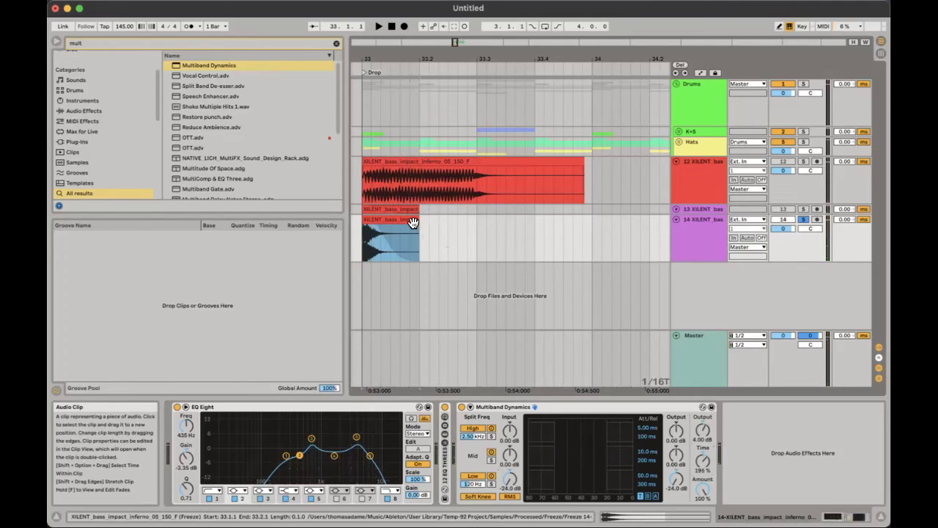
click(715, 236)
key(super+d)
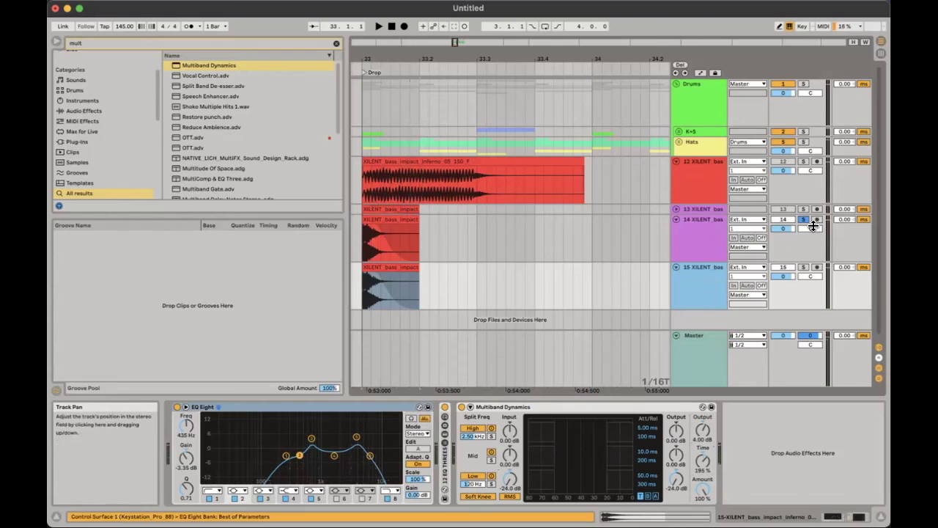
click(805, 220)
click(782, 220)
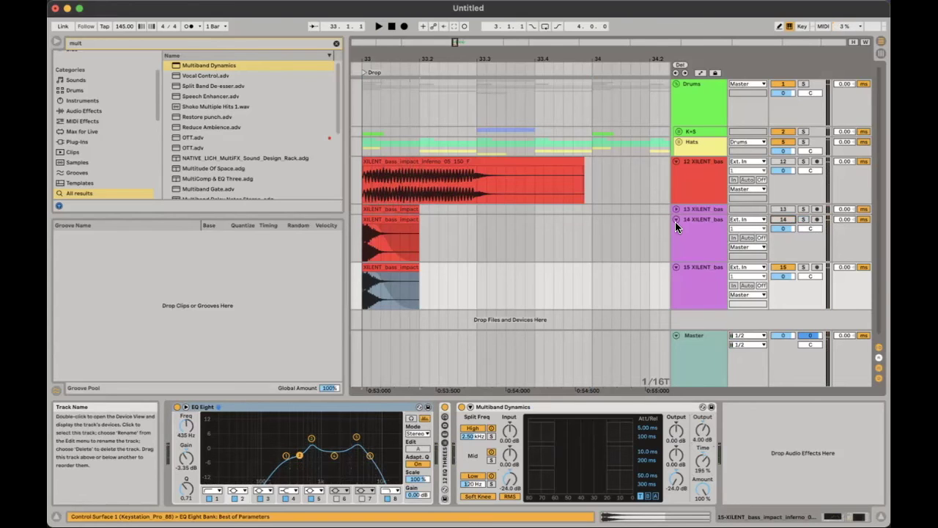
click(675, 221)
- Freeze and flatten track 15, and delete the leftover tail clip after 33.2.1
right_click(559, 259)
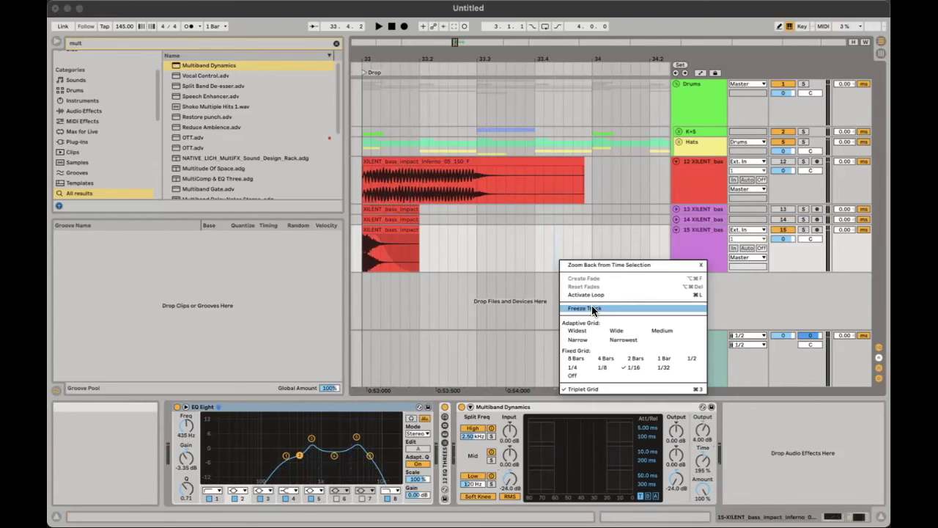
click(590, 308)
right_click(546, 259)
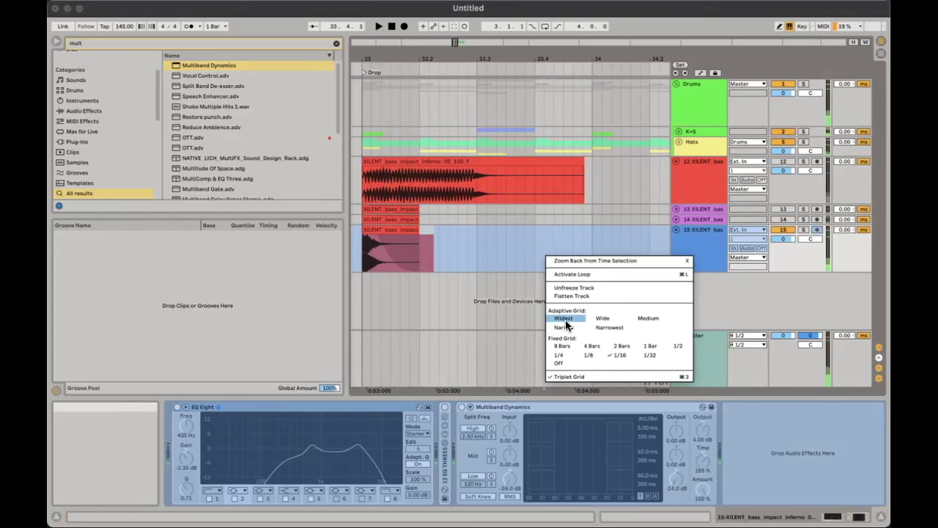
click(568, 297)
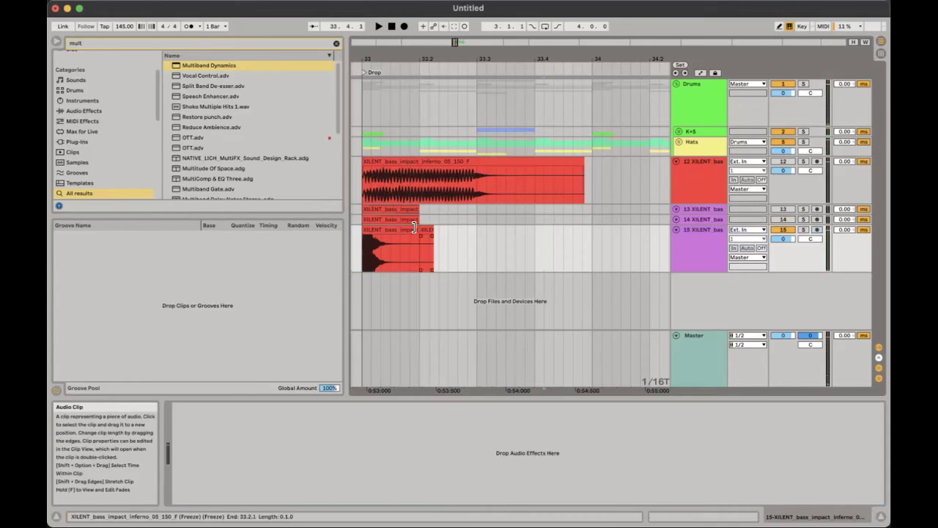
key(Delete)
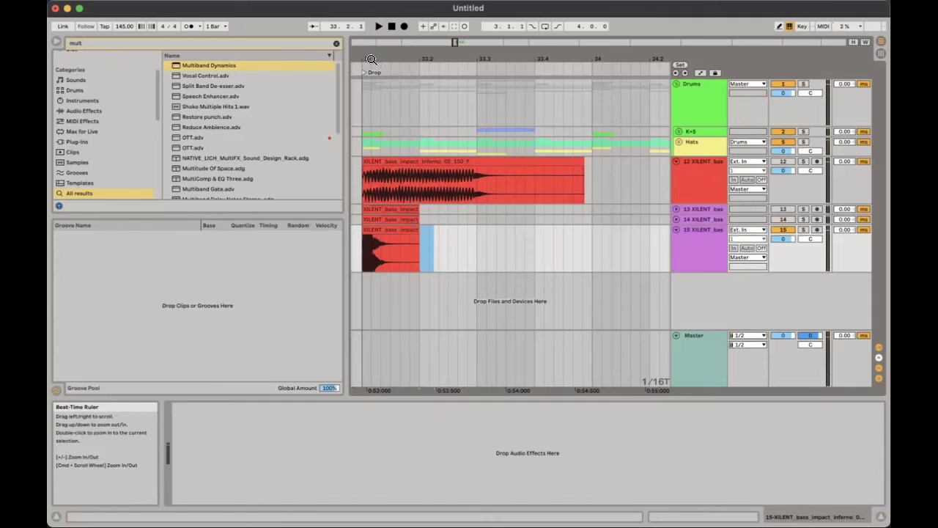
- Shorten the track 15 clip to one 1/16-triplet grid step ending at 33.1.2, and audition it with the track soloed
scroll(414, 206, up, 3)
drag(536, 233, 434, 237)
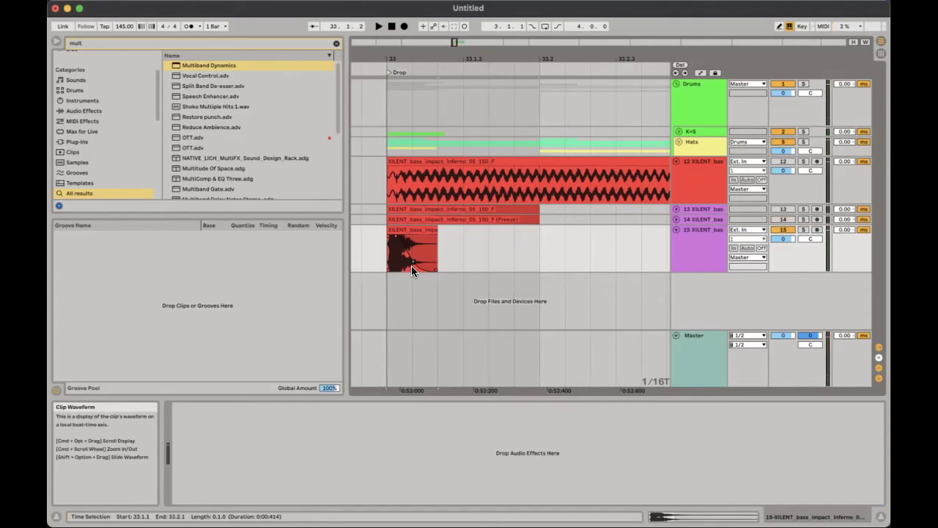
key(space)
click(804, 229)
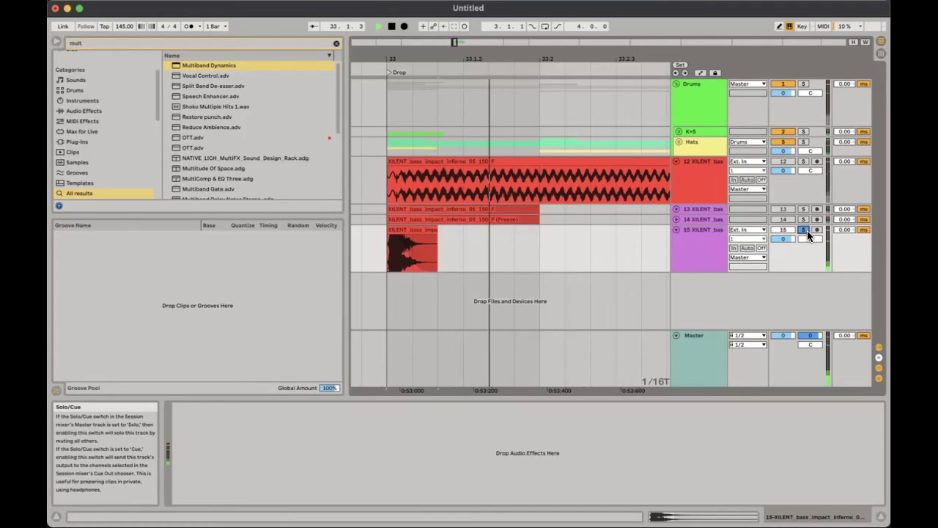
- Duplicate the shortened clip repeatedly along track 15 to fill bar 33 up to 34.1.1
click(433, 234)
key(super+d)
key(super+d)
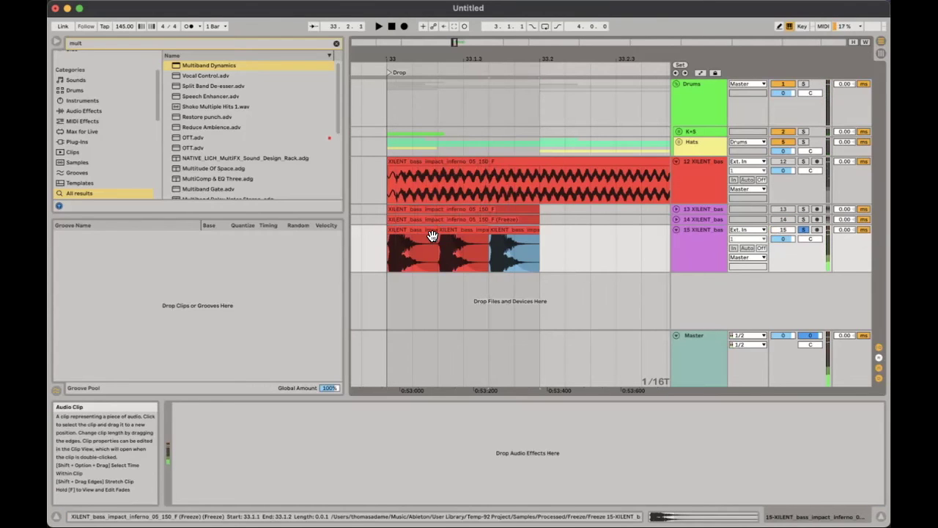
key(super+d)
key(super+d)
scroll(471, 135, right, 2)
key(super+d)
key(super+d)
key(super+d)
key(super+d)
key(super+d)
key(super+d)
drag(549, 59, 368, 59)
scroll(368, 104, left, 2)
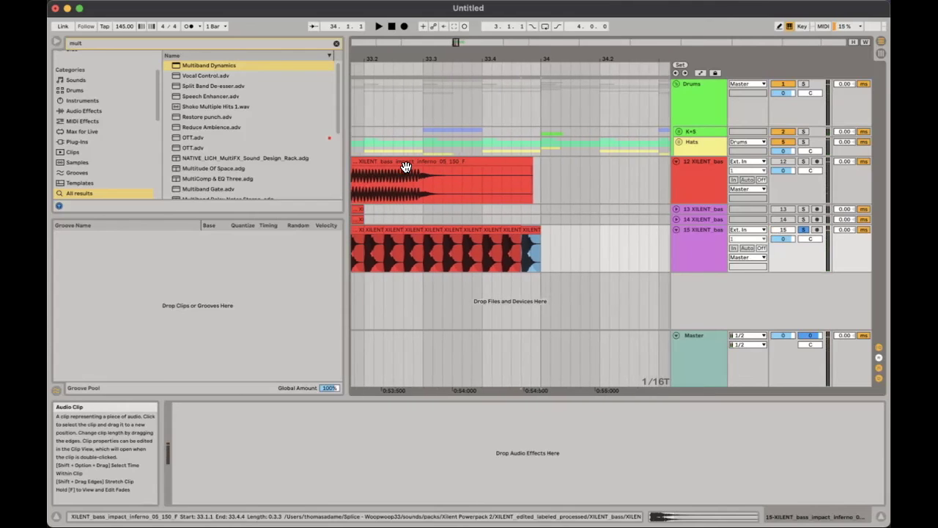
- Extend the copy starting at 34.1.1 on track 15 to 34.2.1 and audition the result
drag(593, 231, 635, 232)
key(space)
key(space)
scroll(636, 234, right, 2)
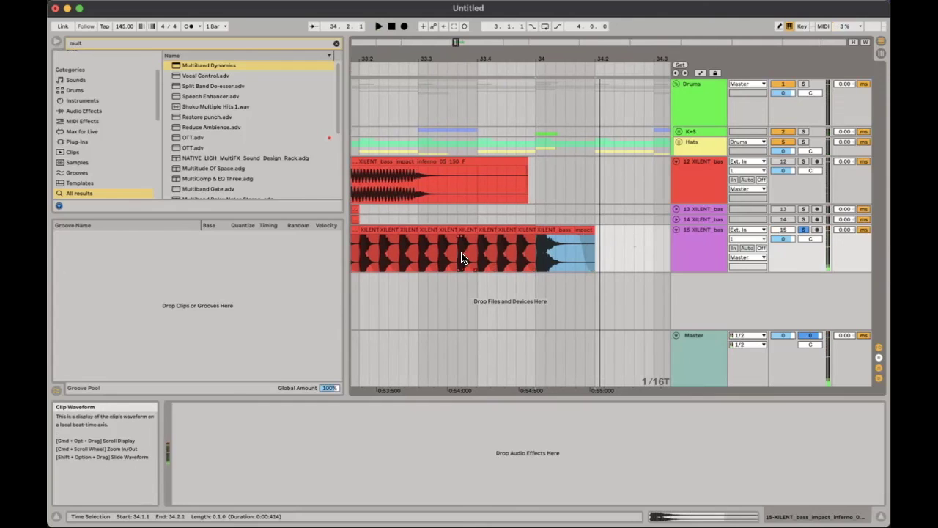
- Copy the three short clips between 33.4.1 and 34.1.1 and paste them at 34.2.1 on track 15
click(475, 257)
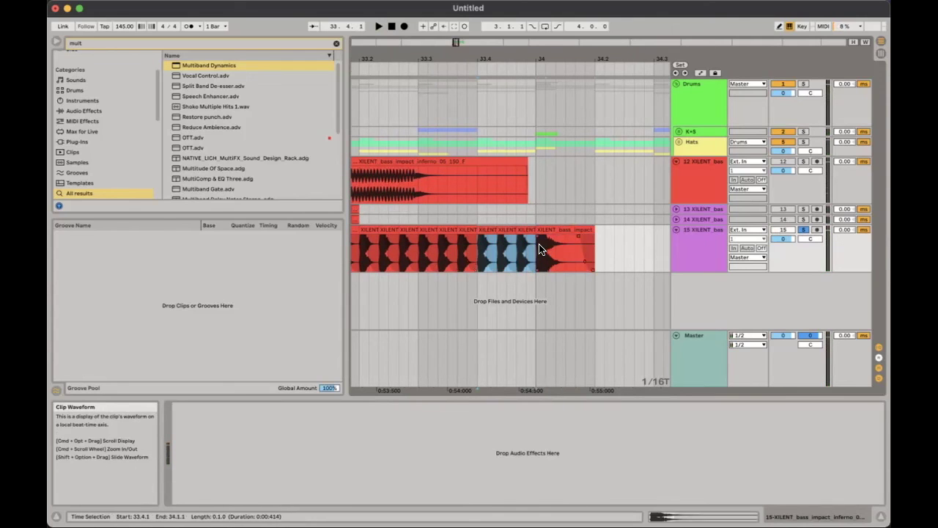
click(599, 252)
key(super+v)
scroll(567, 252, right, 2)
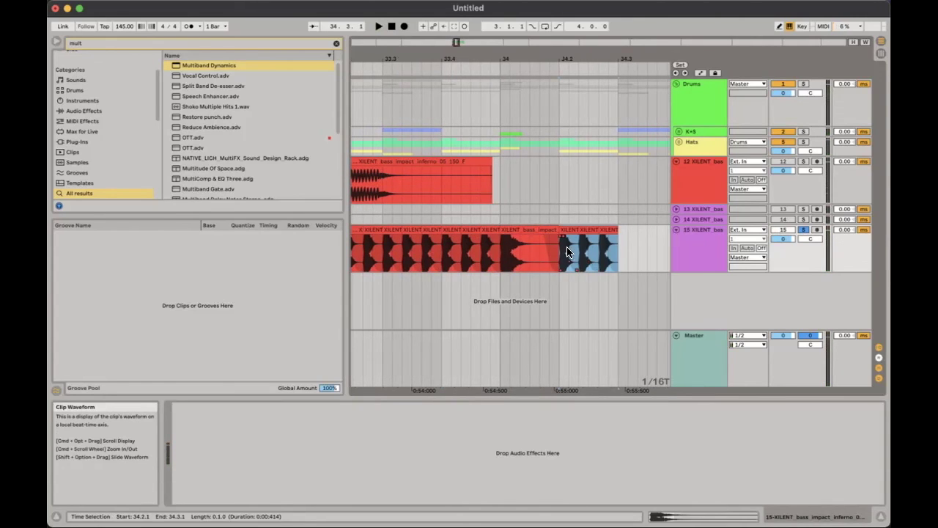
- Select and audition the long clip and three short clips from 34.1.1, and duplicate the two-beat phrase to end at 35.1.1
click(502, 255)
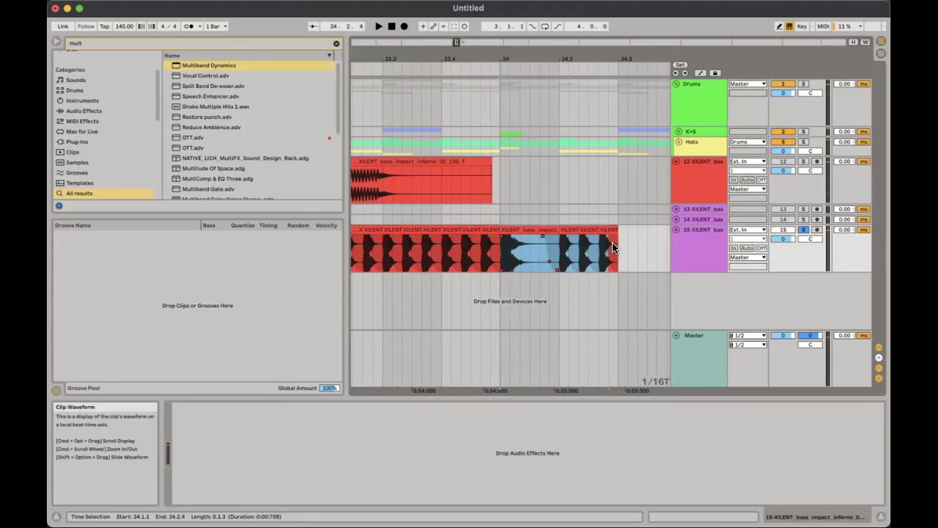
key(space)
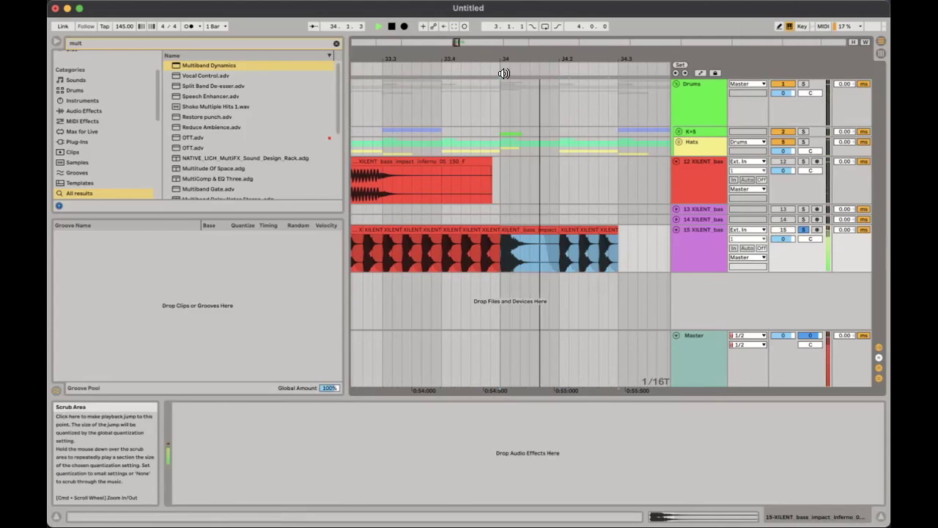
key(space)
key(super+d)
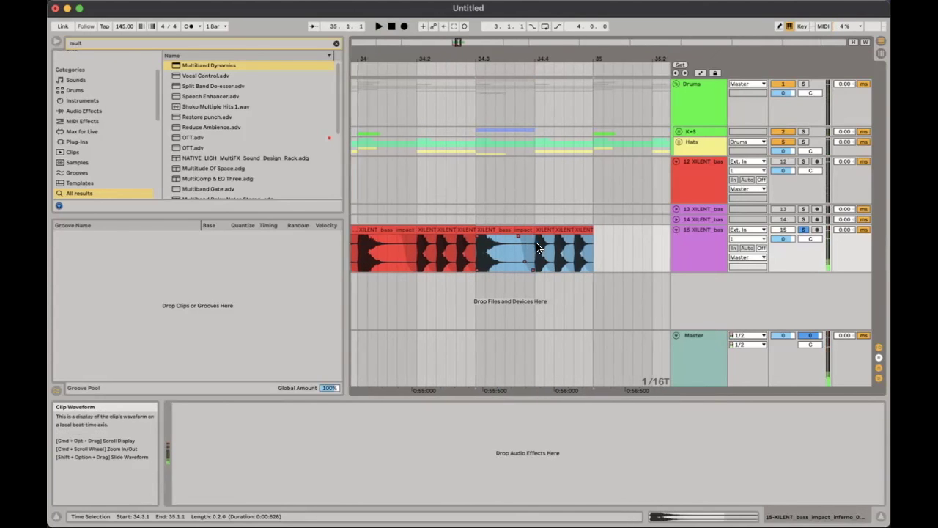
- Lengthen the first short clip at 34.4.1 on track 15 and audition the phrase from 34.3
click(559, 235)
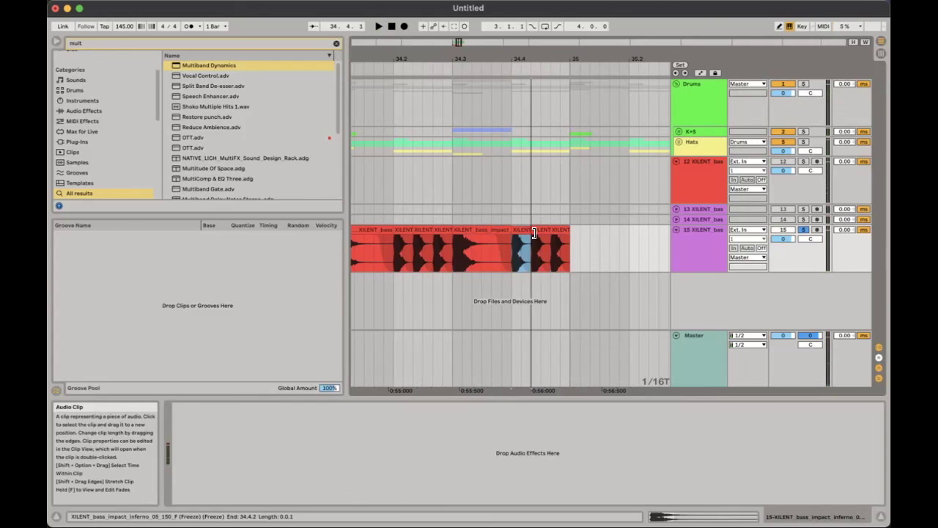
drag(534, 233, 545, 232)
click(452, 71)
key(space)
- Duplicate the bar 34 clips on track 15 twice so the pattern runs to 37.1.1
drag(505, 61, 505, 40)
drag(416, 254, 540, 251)
key(super+d)
key(super+d)
drag(545, 60, 545, 36)
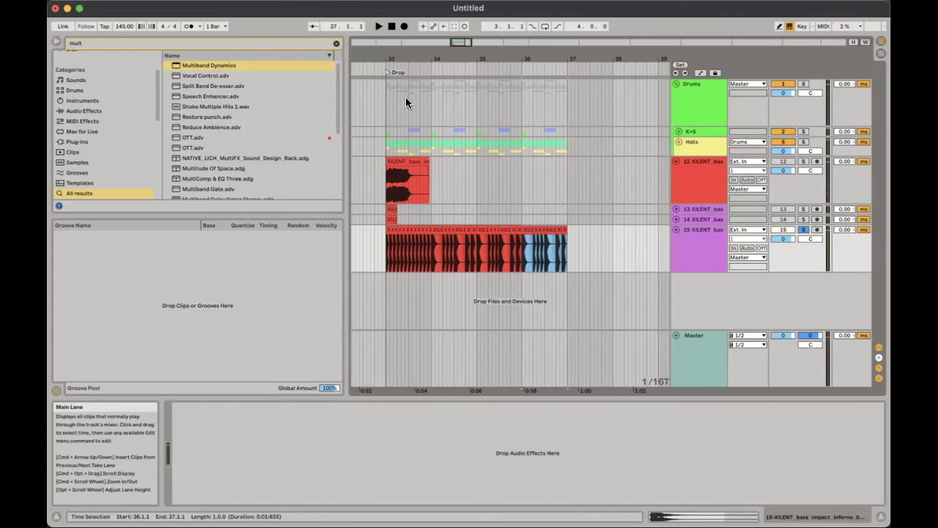
- Play the bass pattern from bar 33 with track 15 soloed, and again unsoloed together with the drums
click(385, 64)
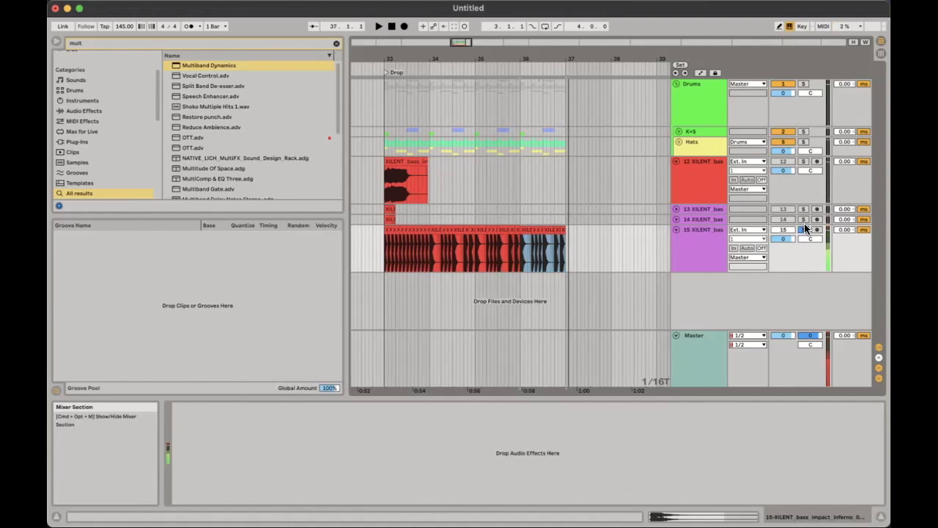
click(386, 65)
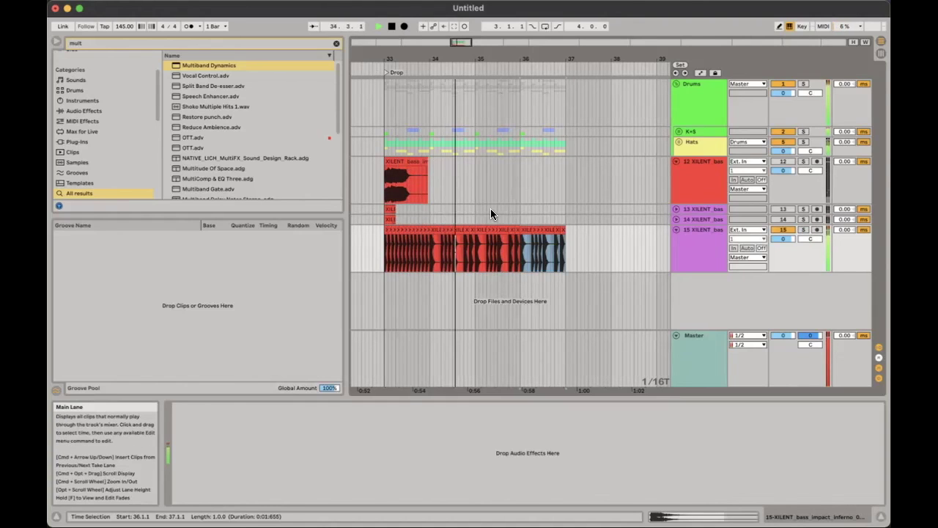
scroll(490, 208, right, 1)
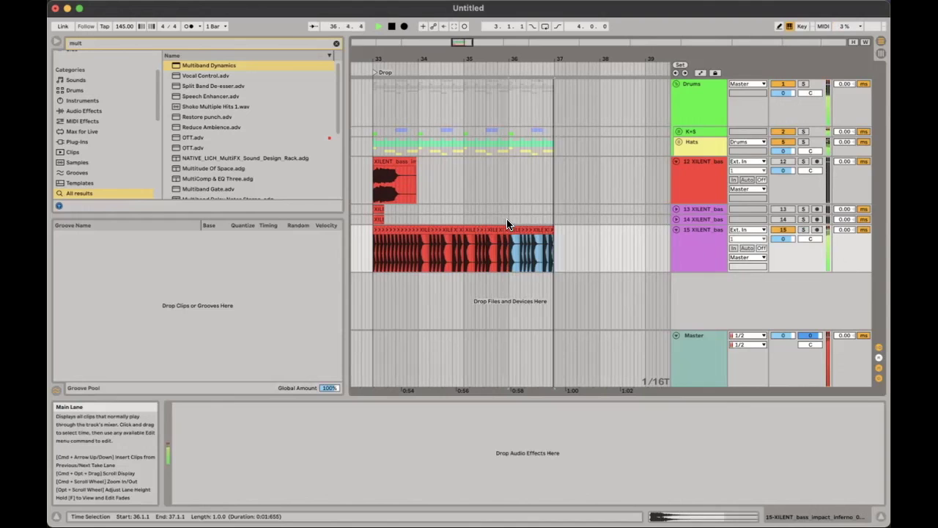
click(572, 253)
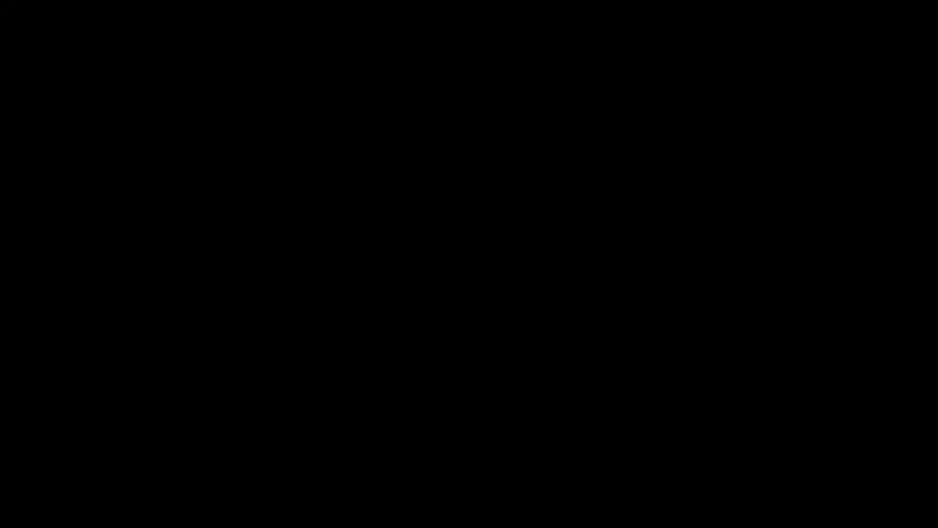